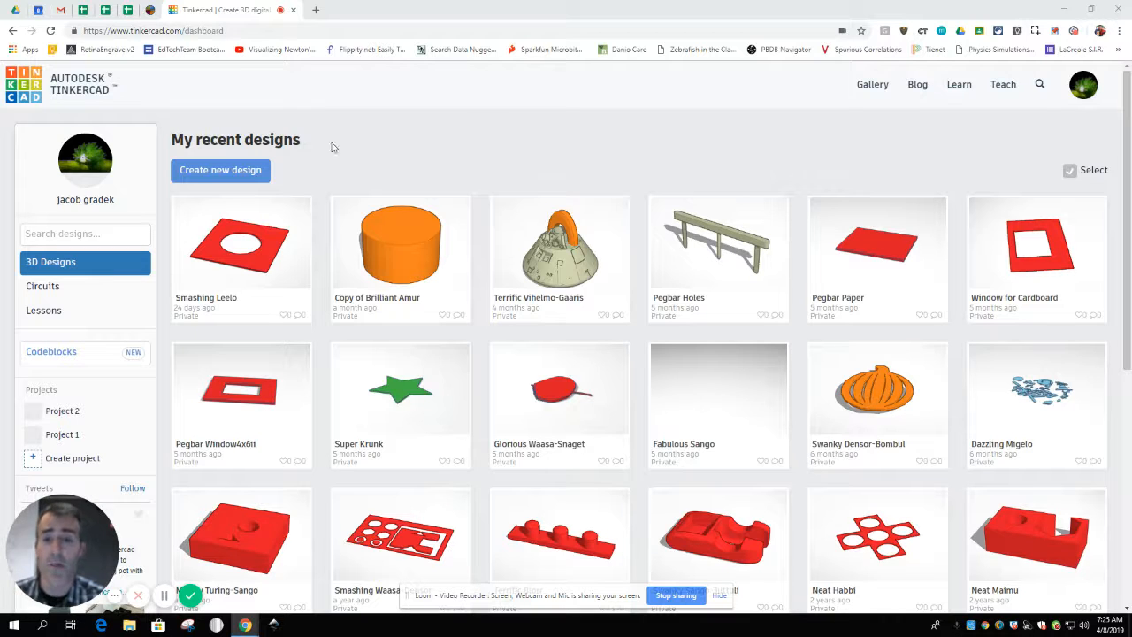
Create a new 3D design and update its grid with millimetres as the unit.
left_click(208, 177)
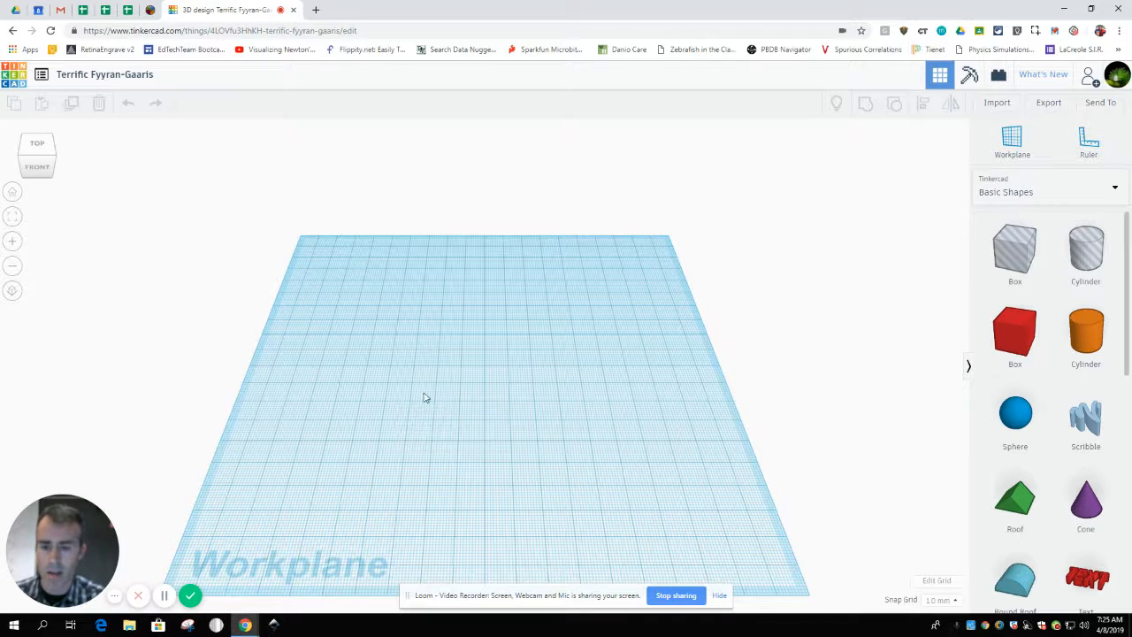
left_click(937, 583)
left_click(549, 305)
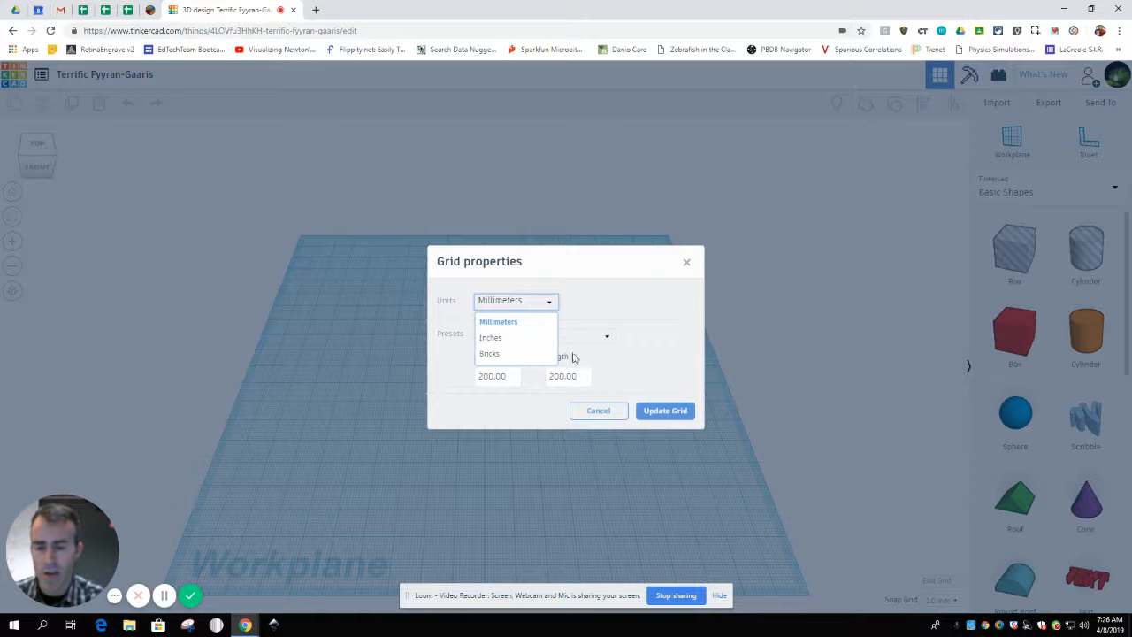
left_click(682, 411)
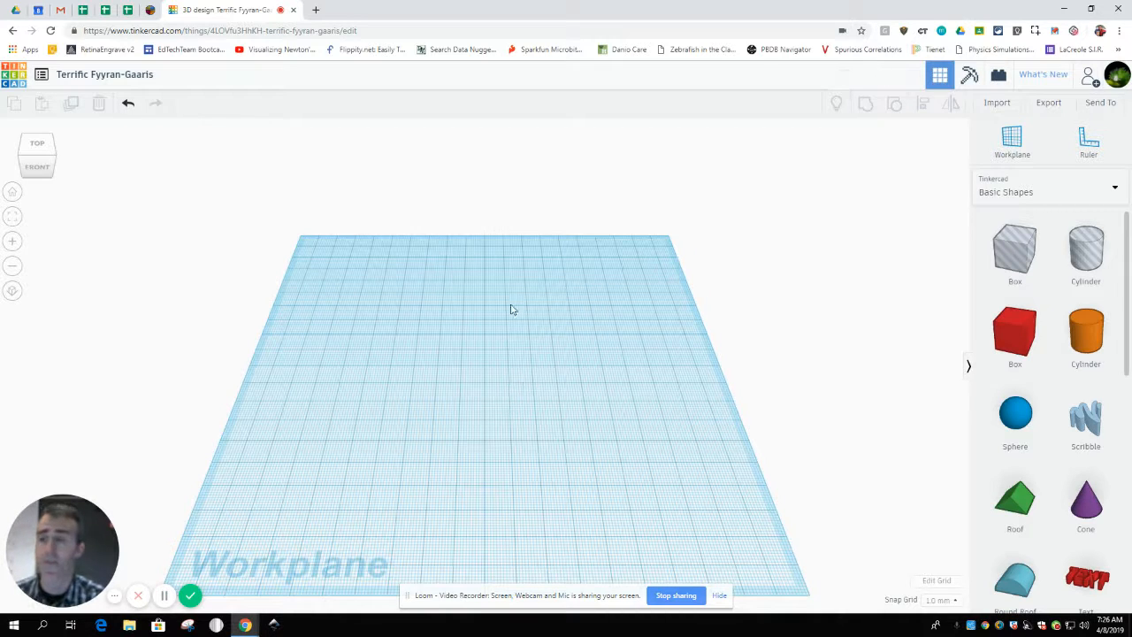
Rename the design as "My first Try".
left_click(151, 79)
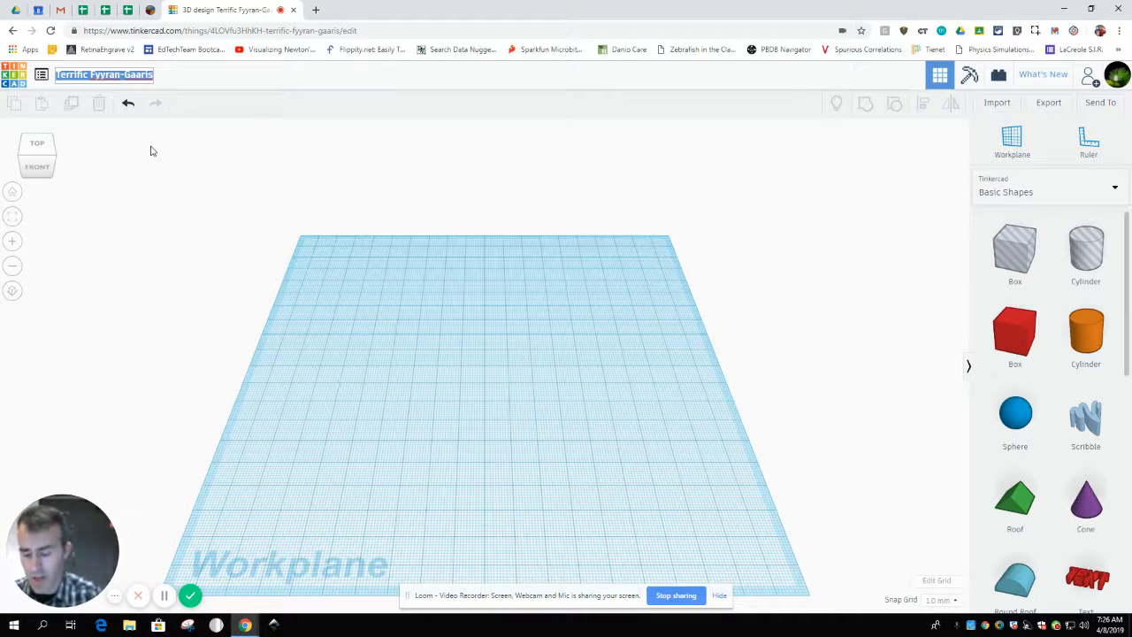
type("My first Try")
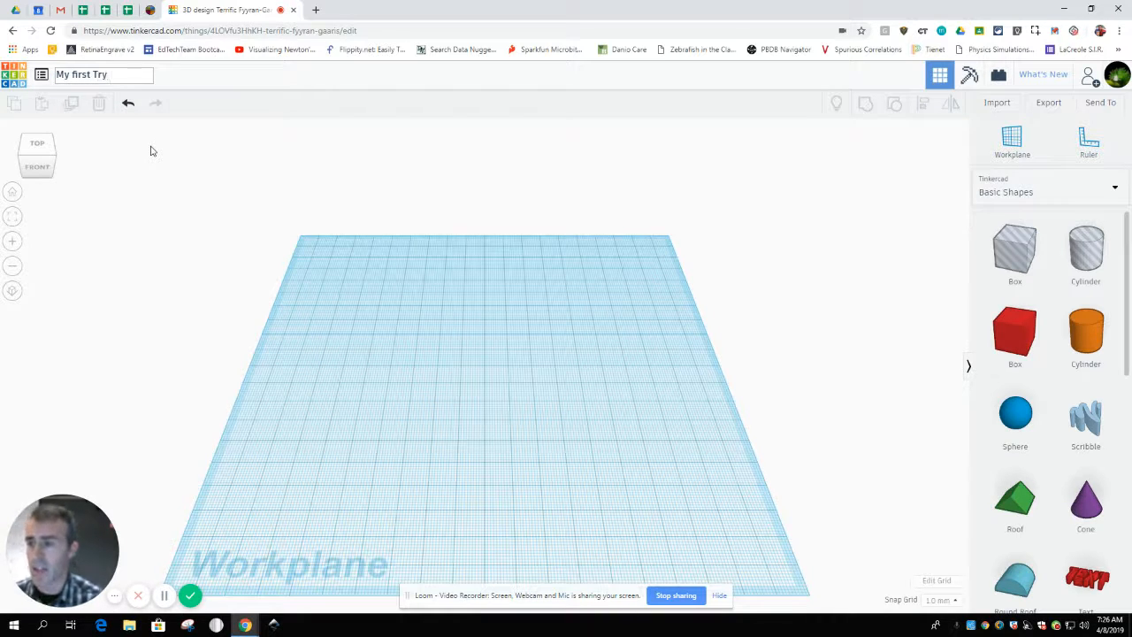
left_click(163, 246)
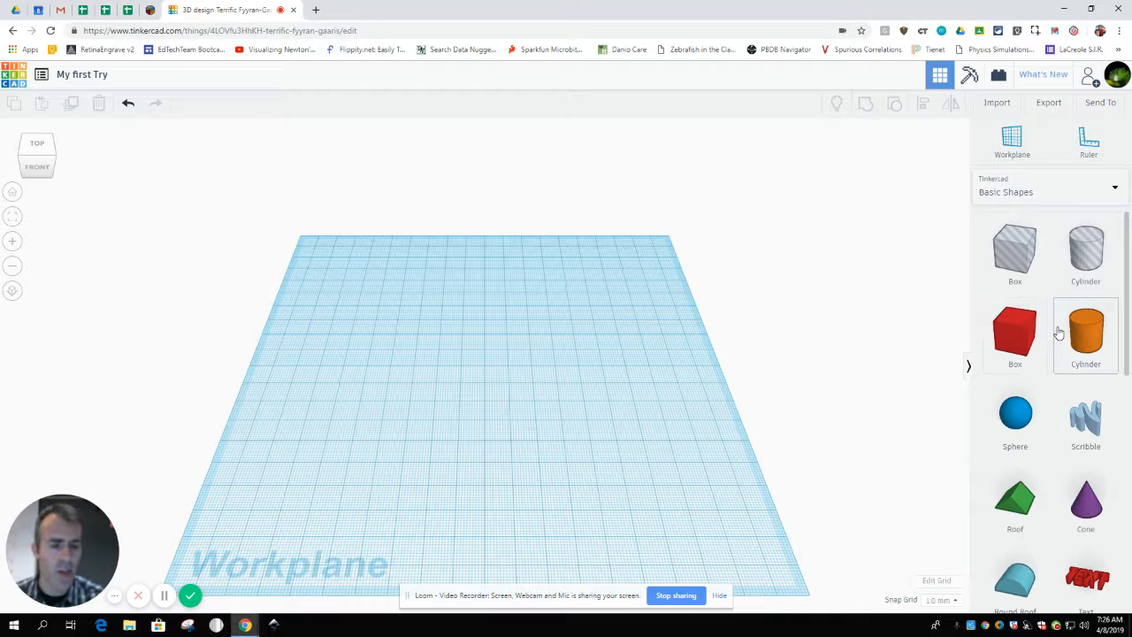
Place a red box on the workplane and stretch its base to about 102 by 61 mm.
left_click(1028, 336)
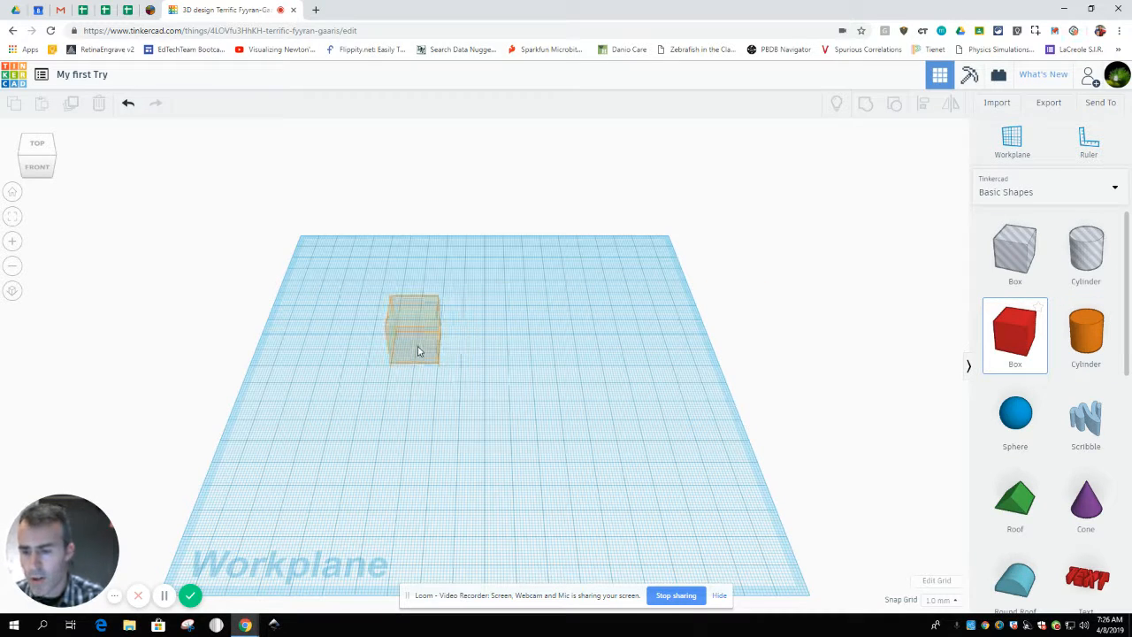
left_click(418, 355)
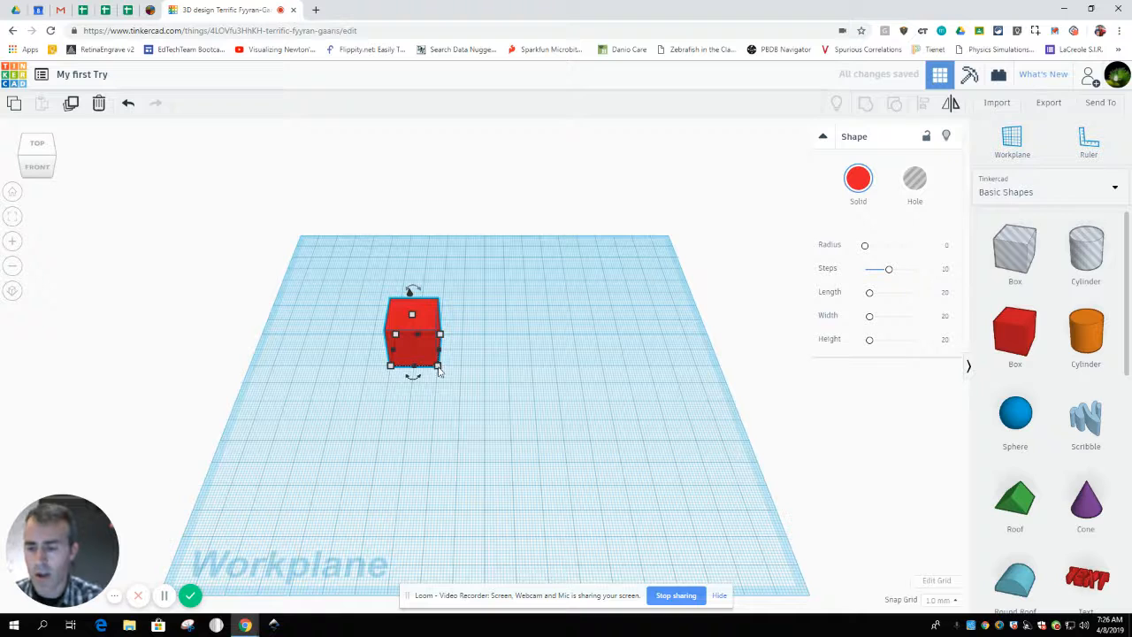
left_click_drag(438, 367, 673, 481)
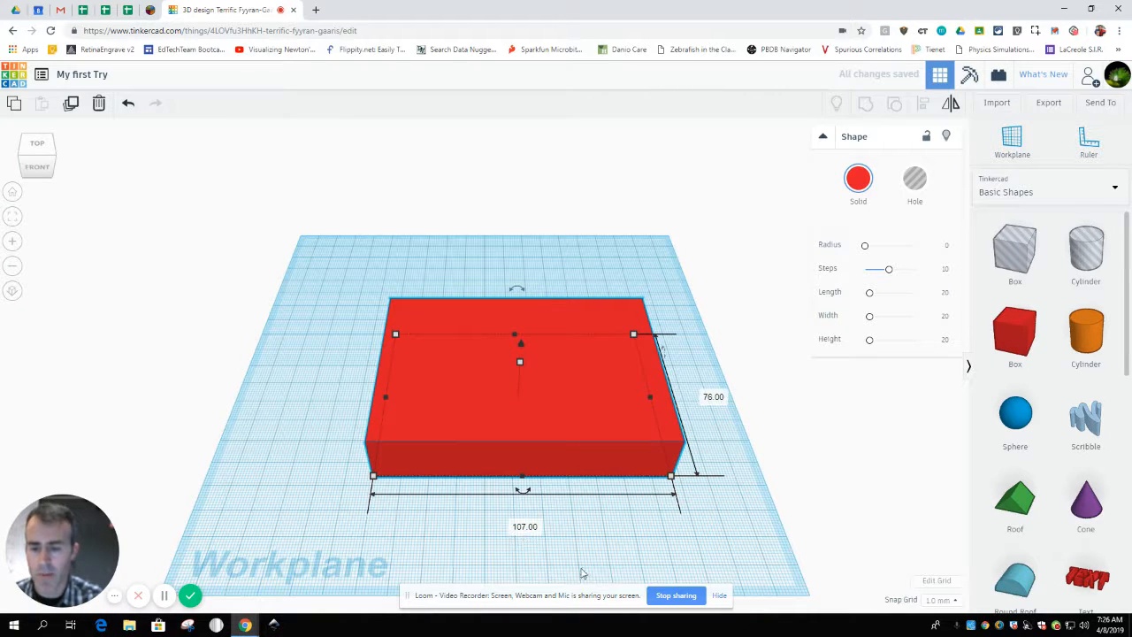
key("ctrl+z")
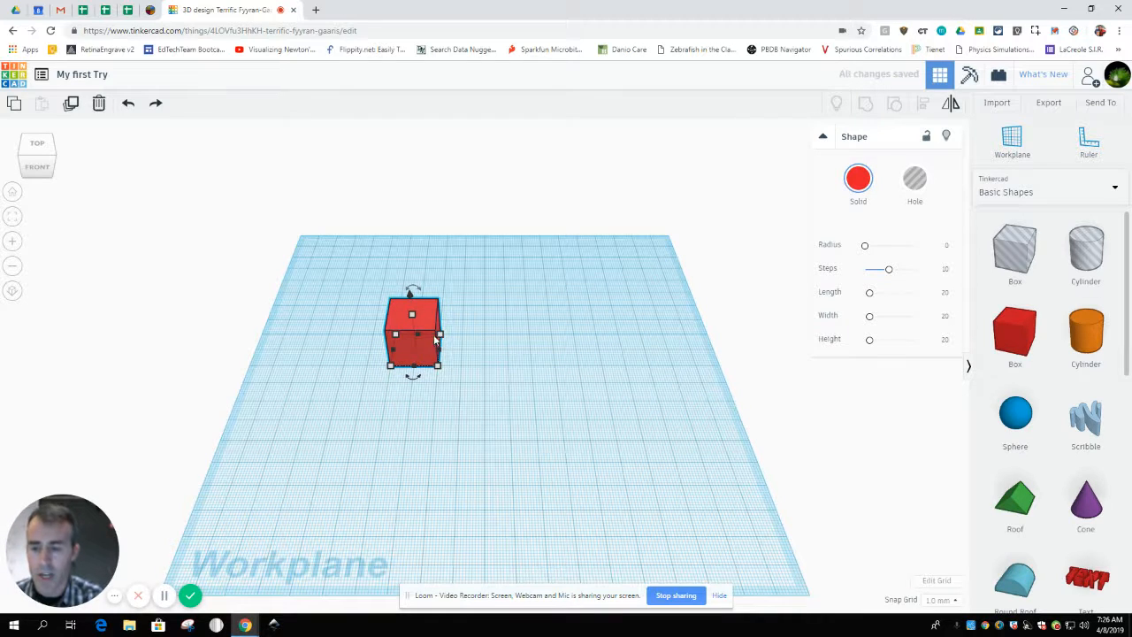
scroll(381, 314, "up", 3)
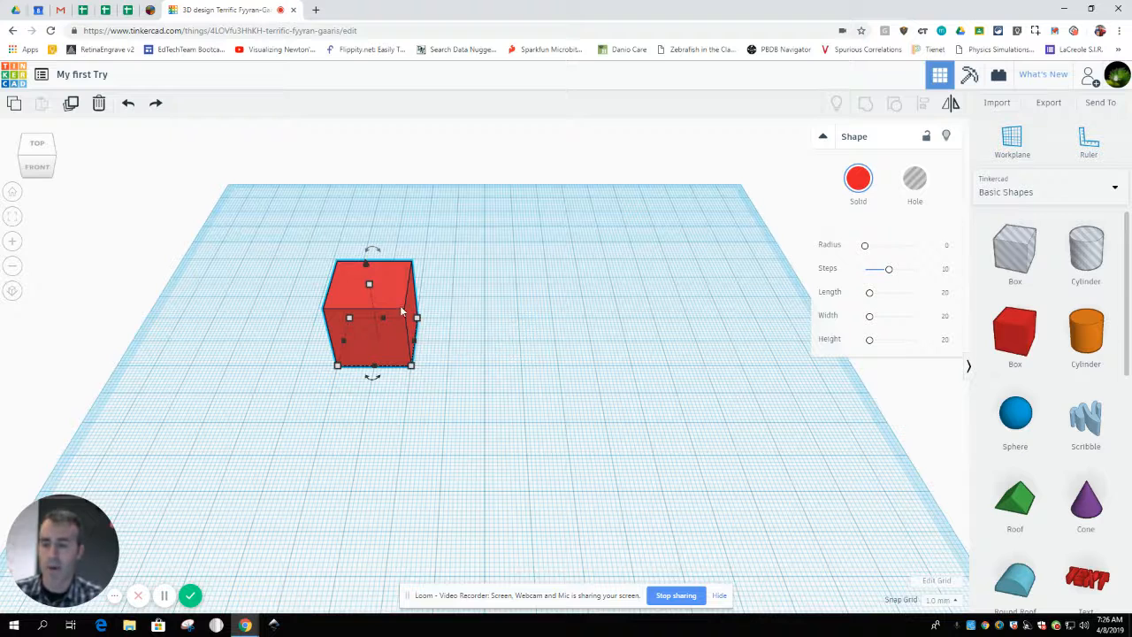
left_click_drag(416, 373, 767, 501)
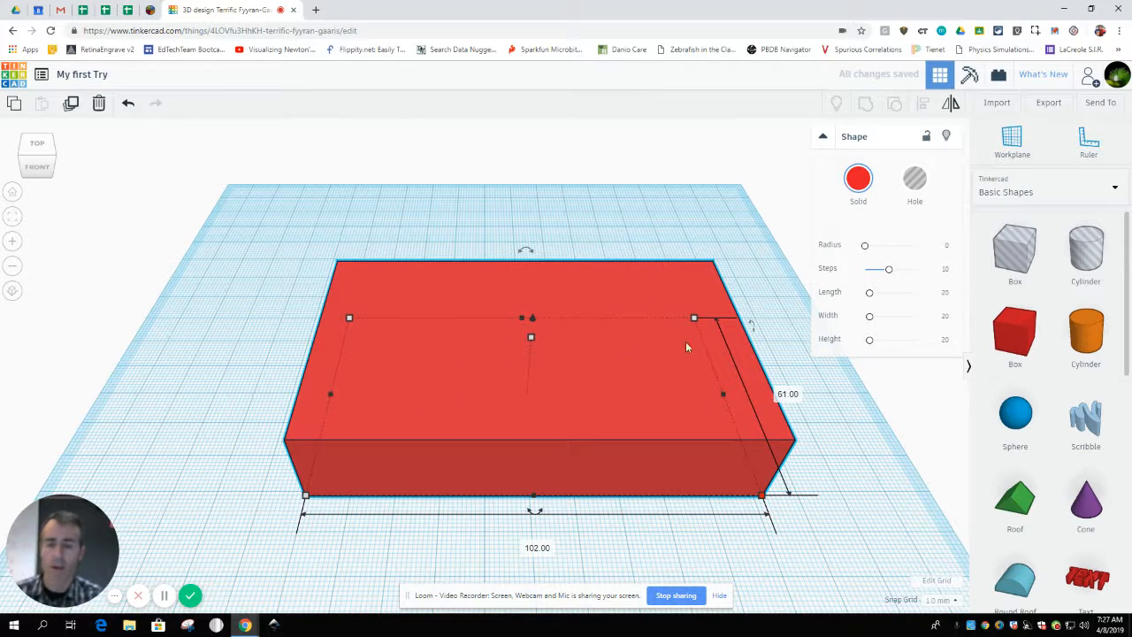
Examine the box from the top, front and home views and look through the Basic Shapes library.
right_click_drag(858, 468, 774, 493)
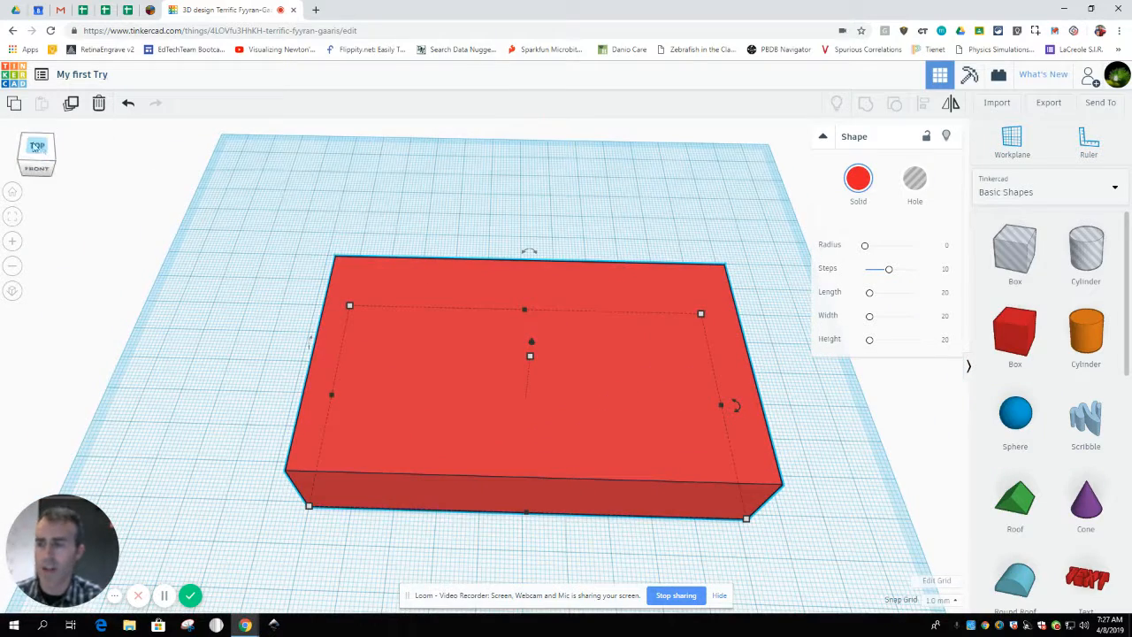
left_click(38, 149)
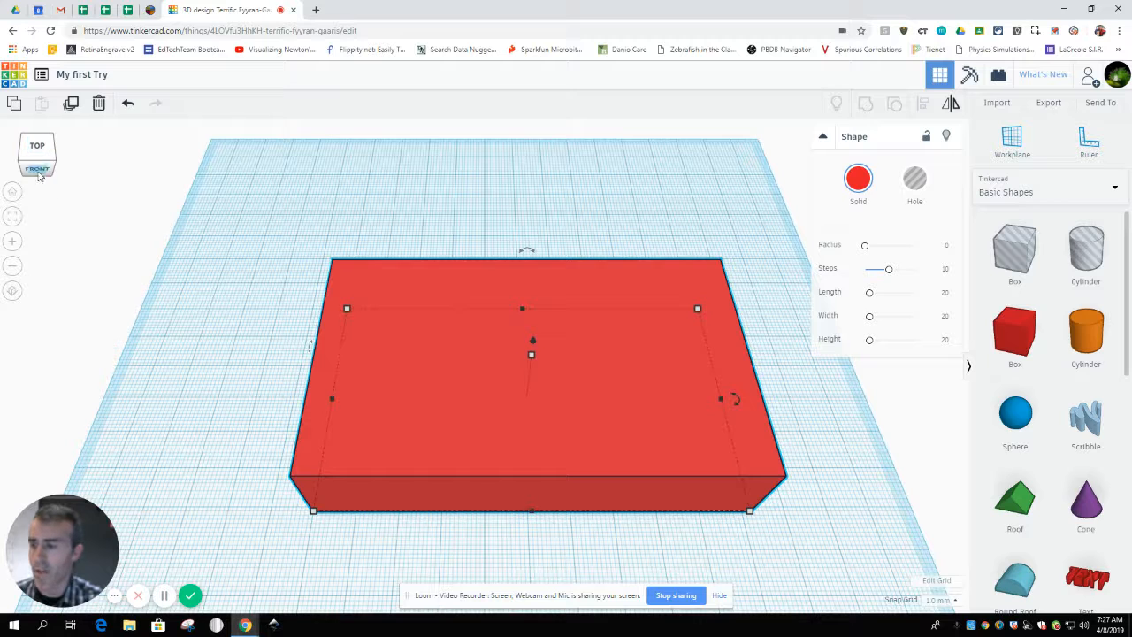
left_click(39, 174)
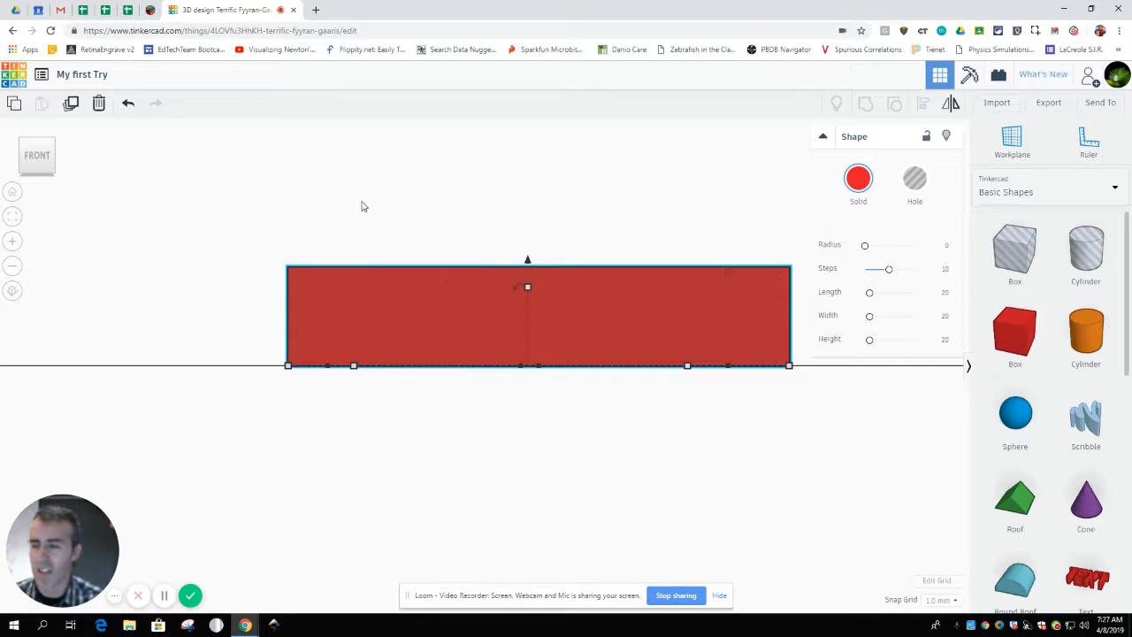
left_click(15, 193)
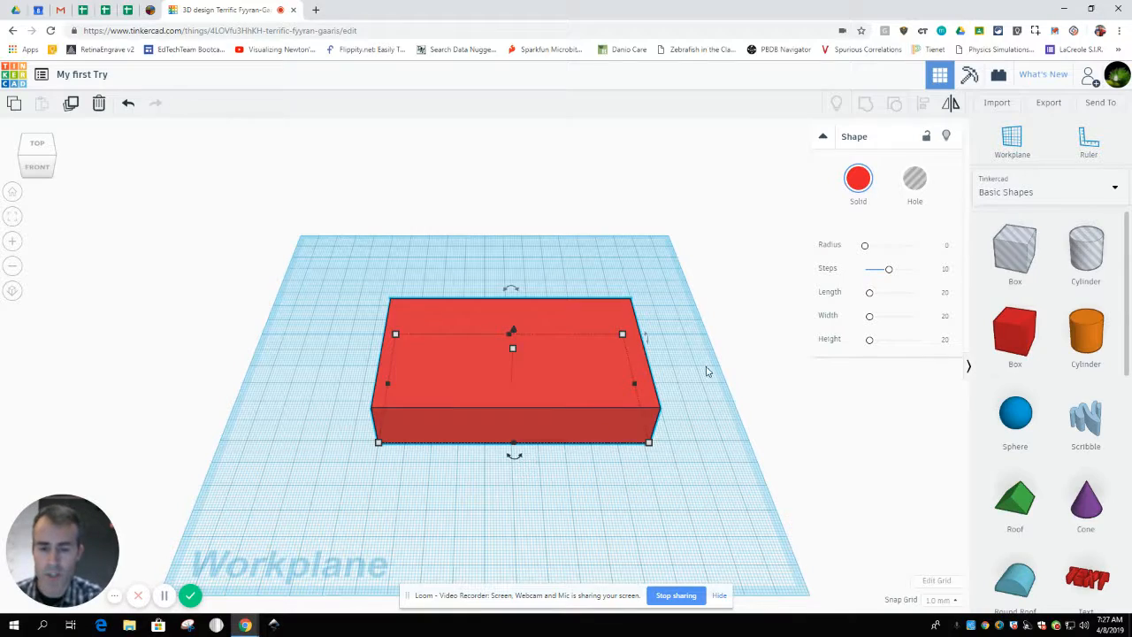
mouse_move(707, 371)
right_mouse_down()
mouse_move(650, 453)
mouse_move(614, 468)
mouse_move(590, 403)
mouse_move(617, 360)
mouse_move(752, 389)
mouse_move(699, 363)
mouse_move(704, 374)
right_mouse_up()
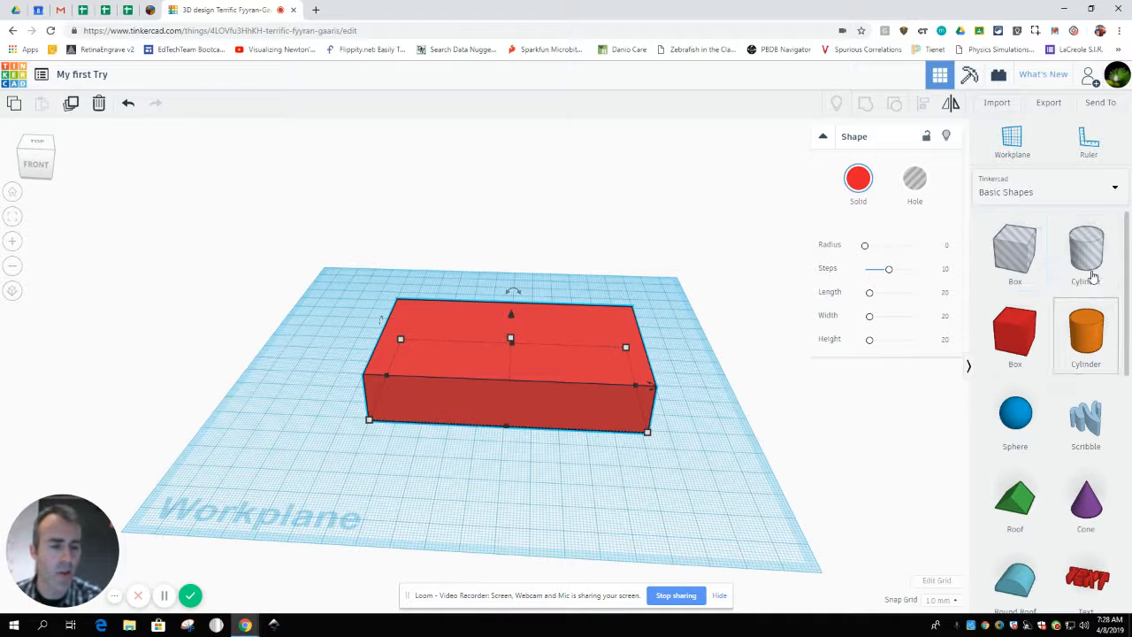
scroll(1079, 336, "down", 5)
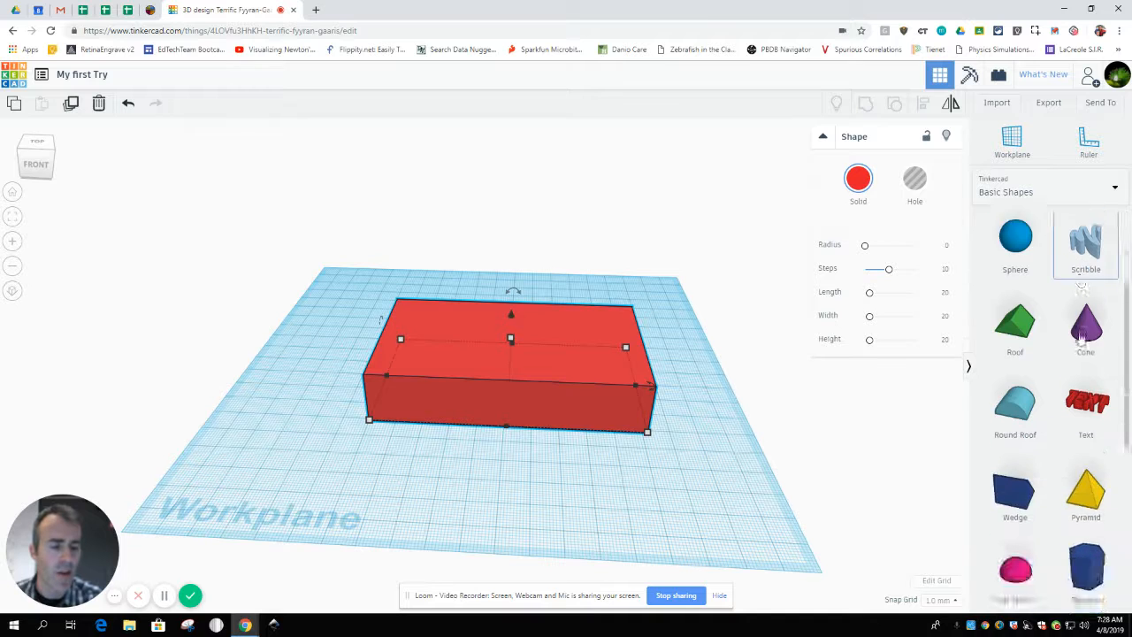
scroll(1079, 331, "down", 2)
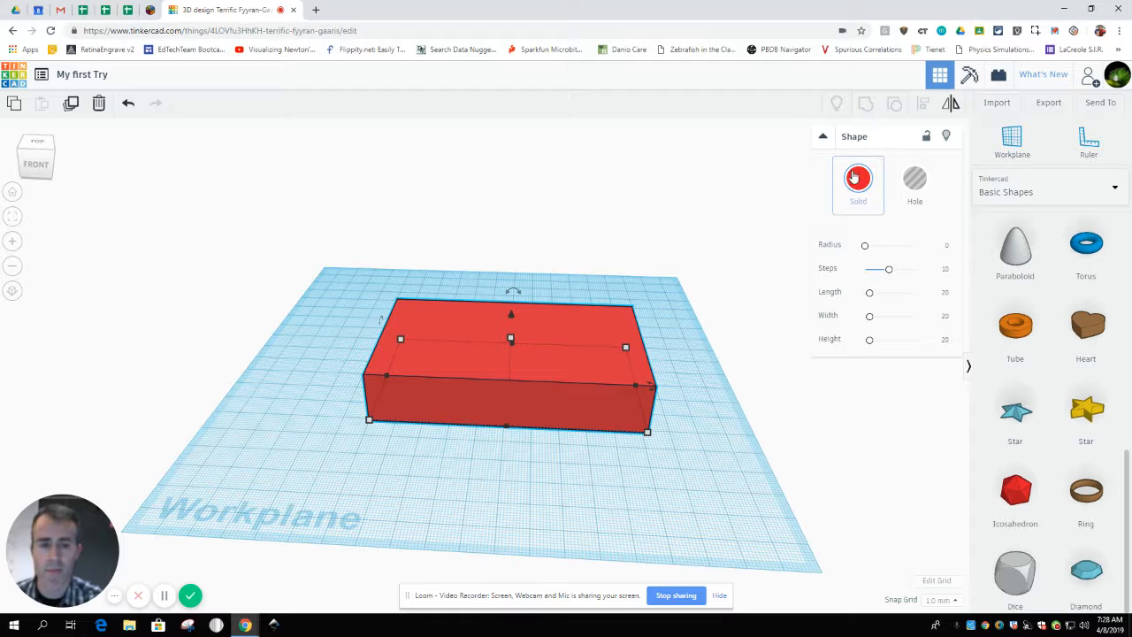
Switch the box to a hole and back to solid, and colour it blue.
left_click(920, 179)
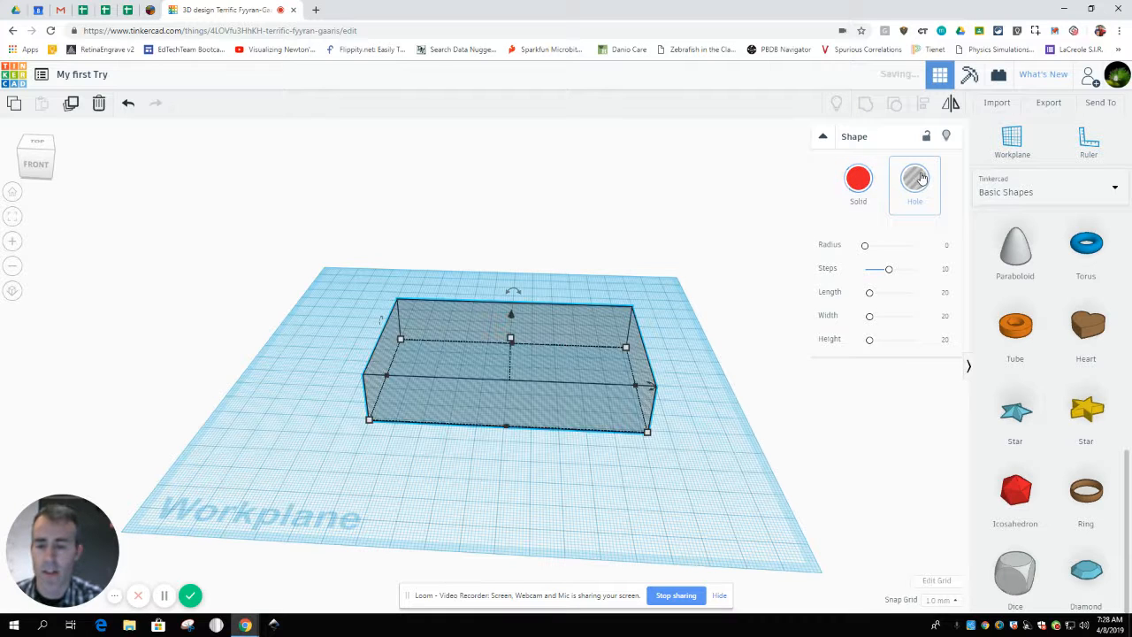
left_click(862, 182)
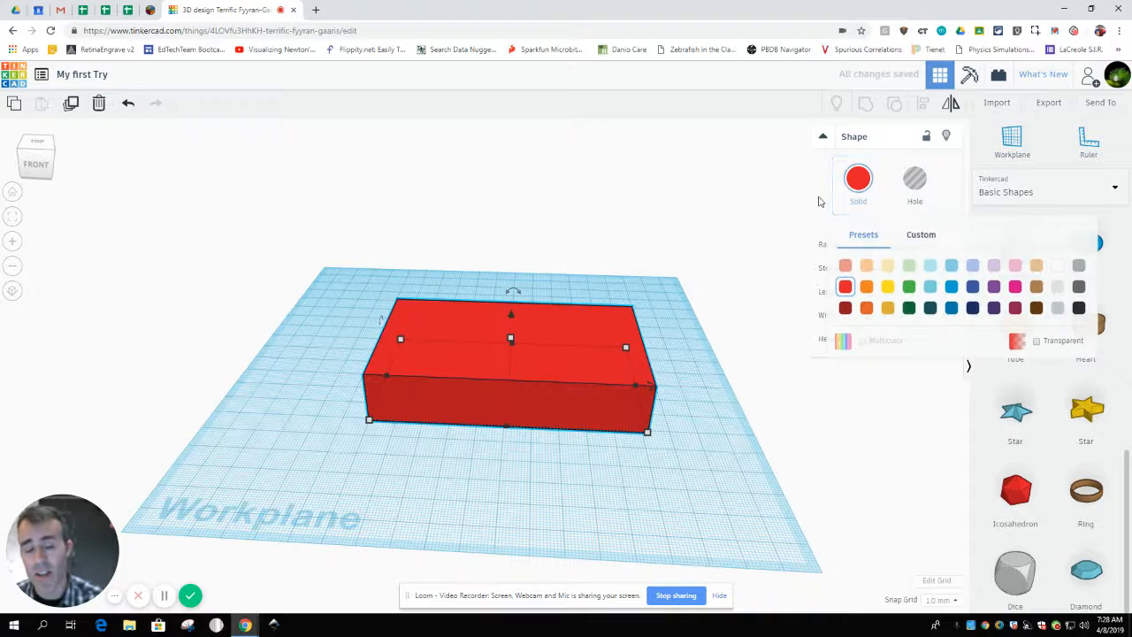
left_click(951, 285)
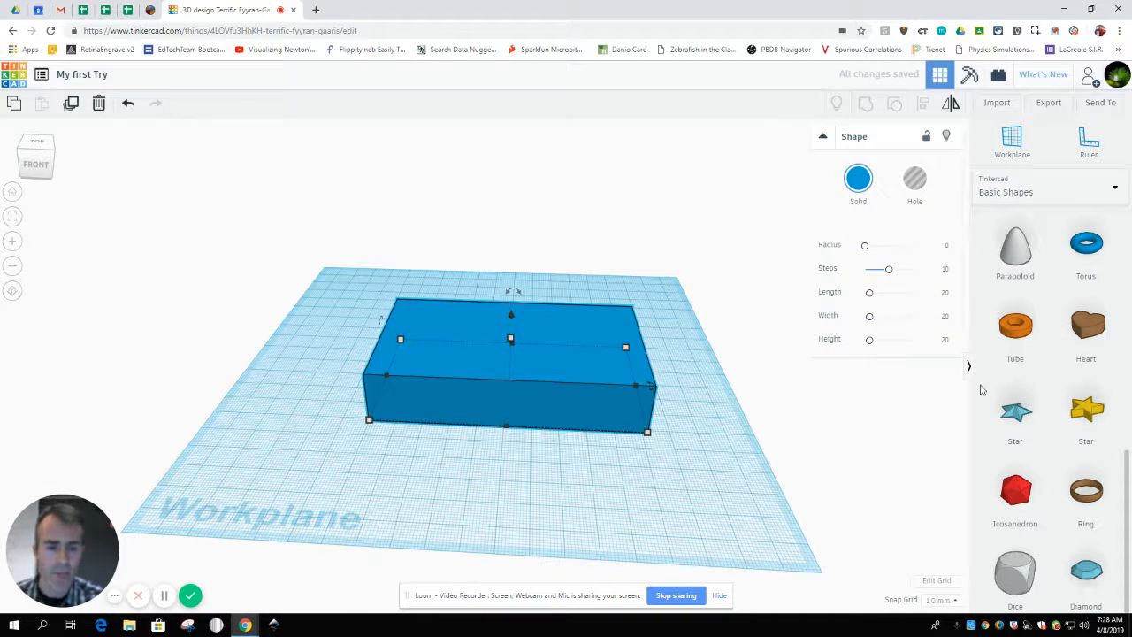
left_click(912, 401)
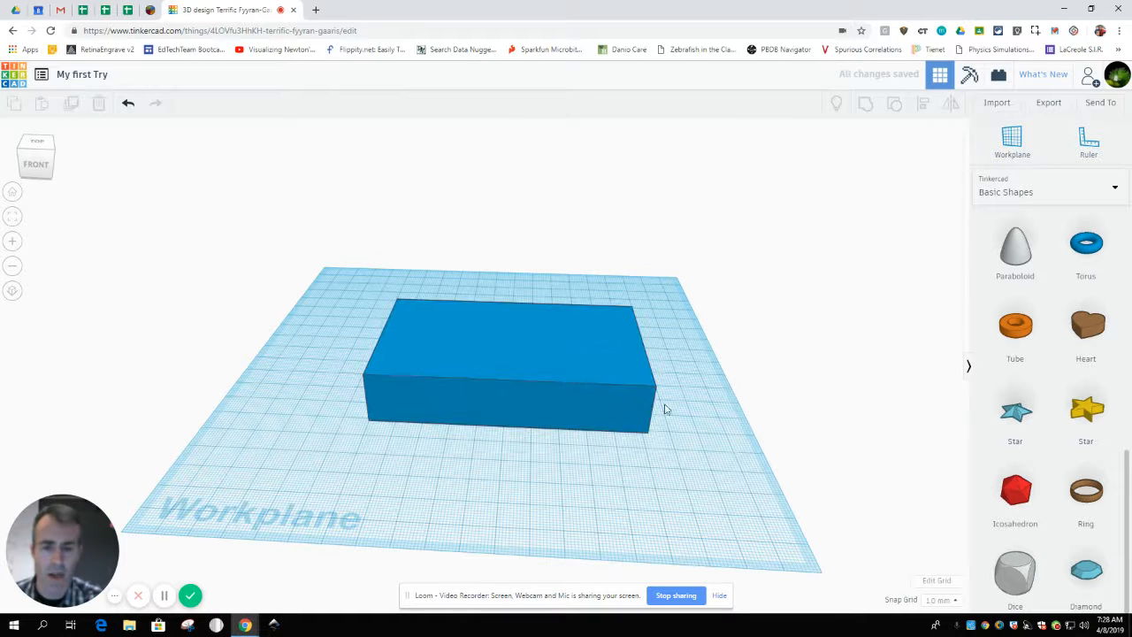
Place a cylinder hole on the workplane just in front of the blue box.
scroll(1089, 221, "up", 10)
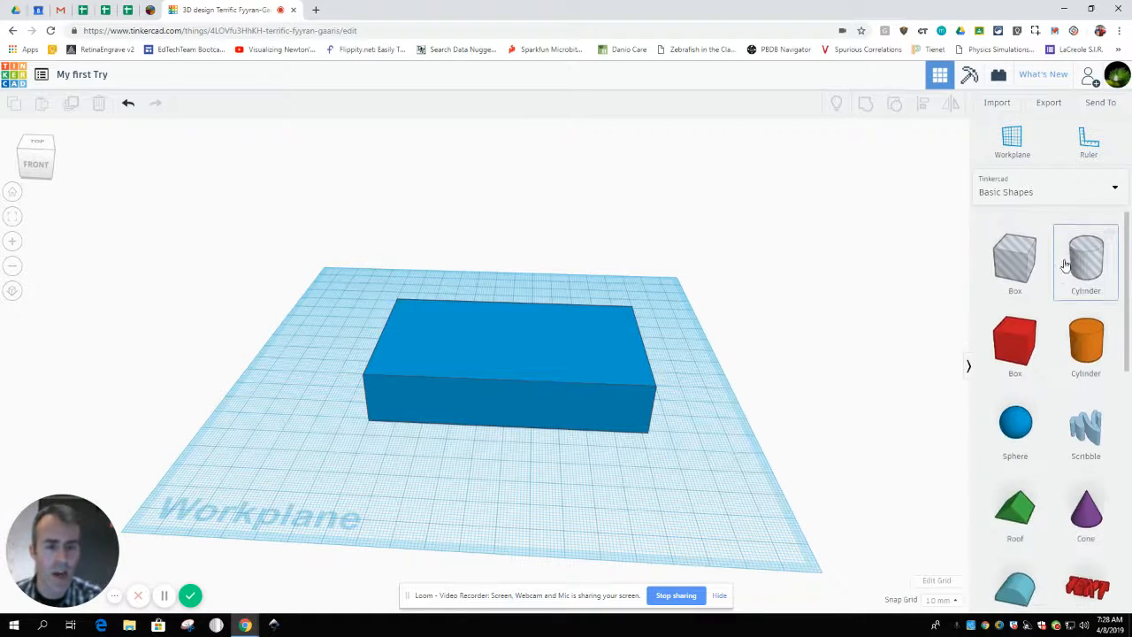
left_click(37, 143)
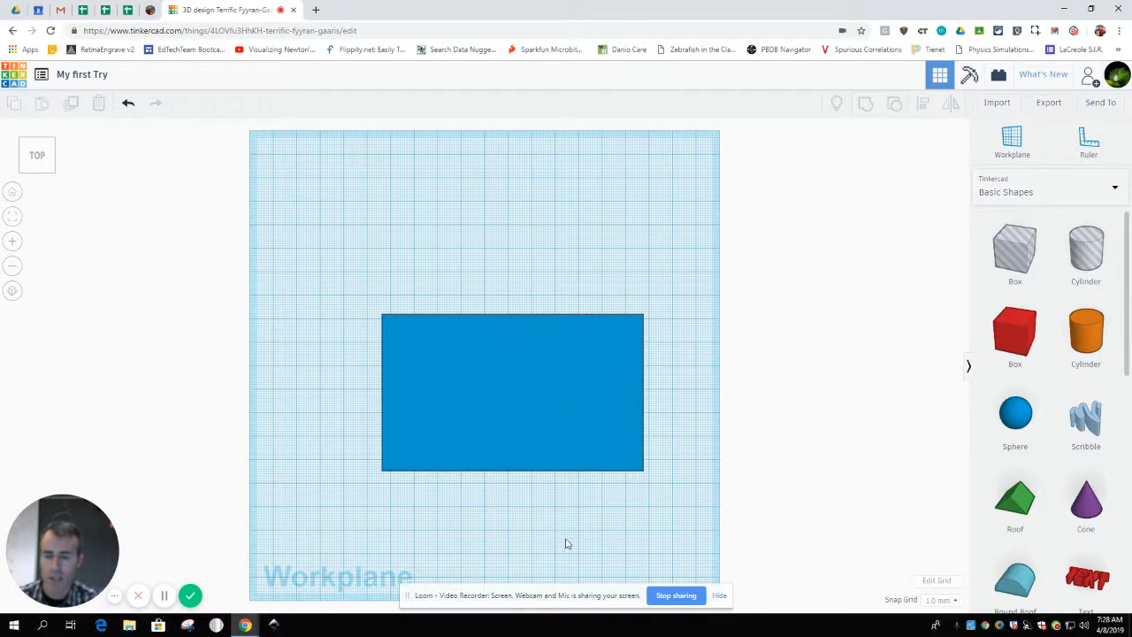
right_click_drag(567, 543, 581, 454)
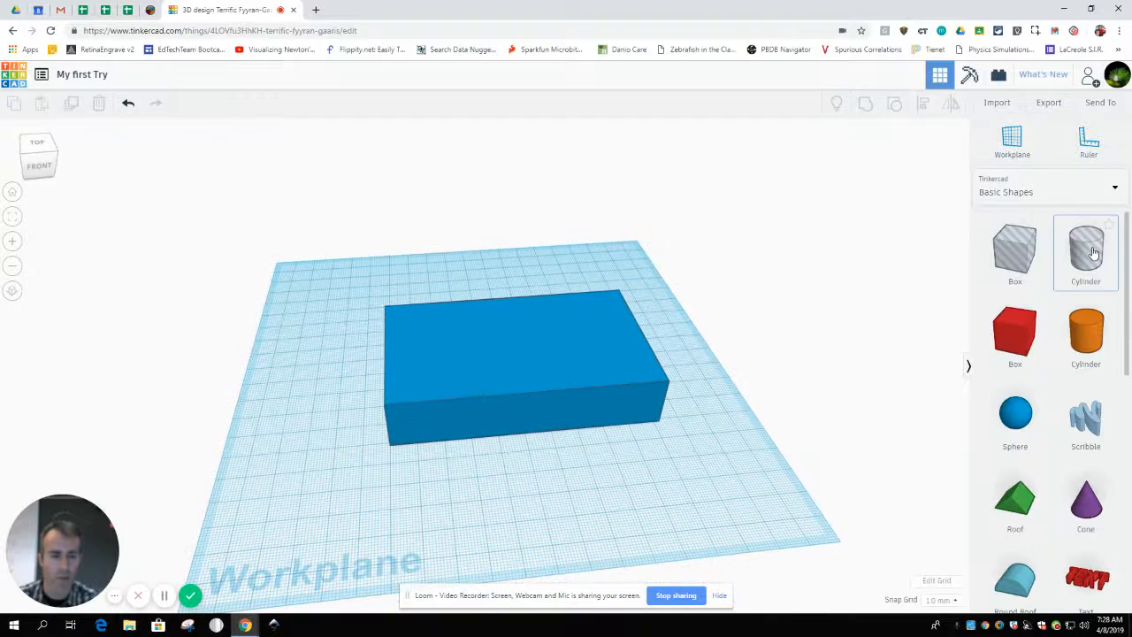
left_click_drag(1093, 253, 566, 482)
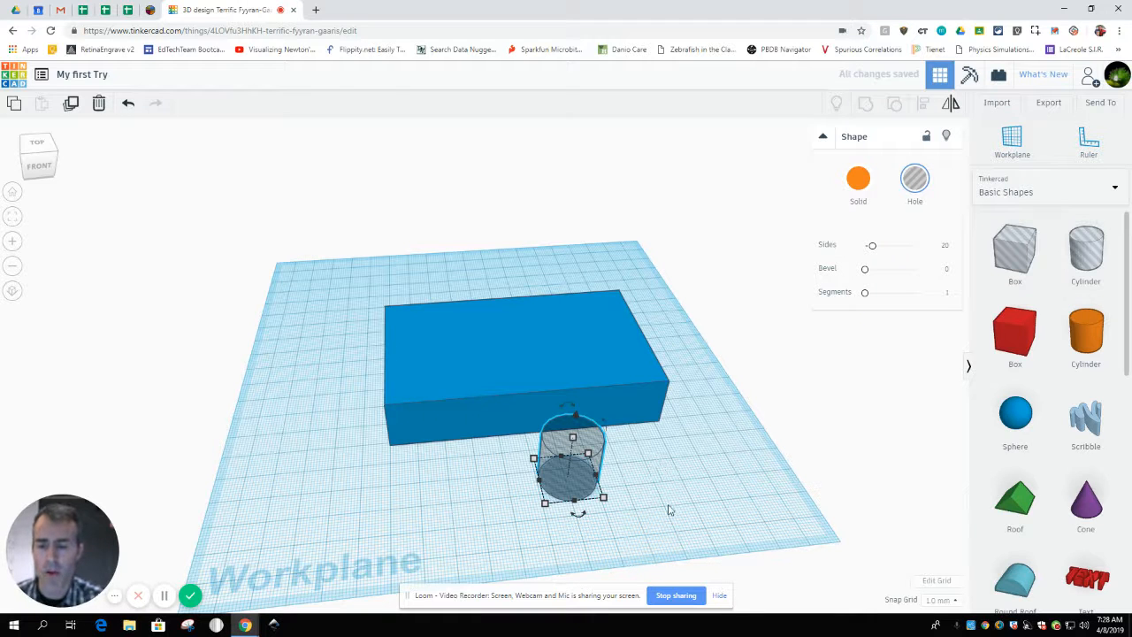
Make the cylinder hole taller than the box and lower it to 6 mm below the workplane.
right_click_drag(669, 507, 661, 473)
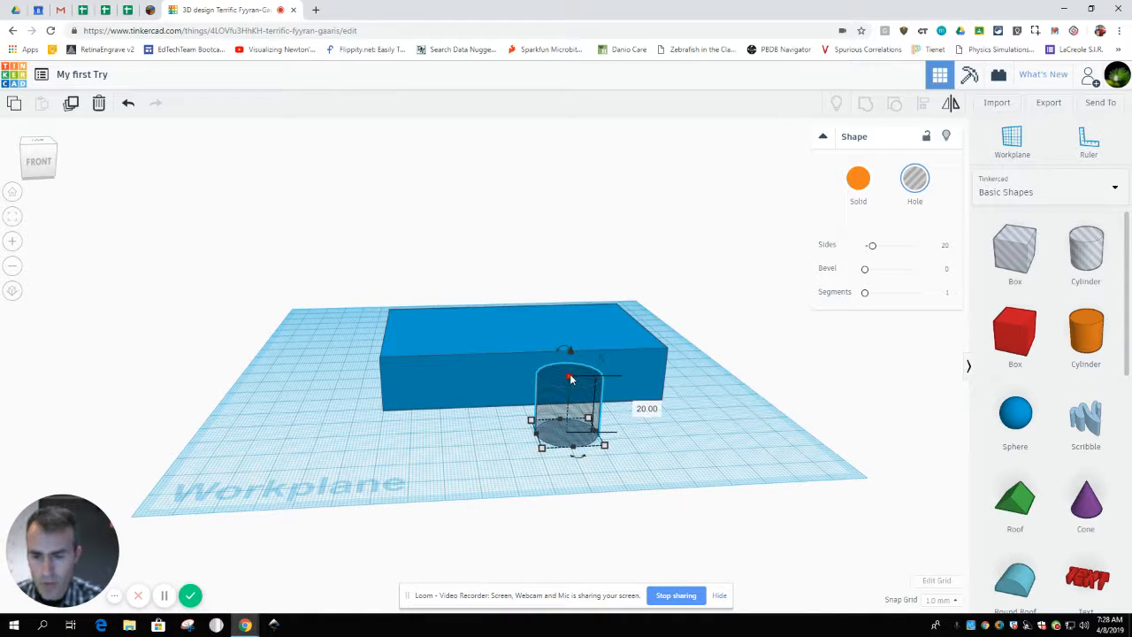
left_click_drag(568, 374, 571, 329)
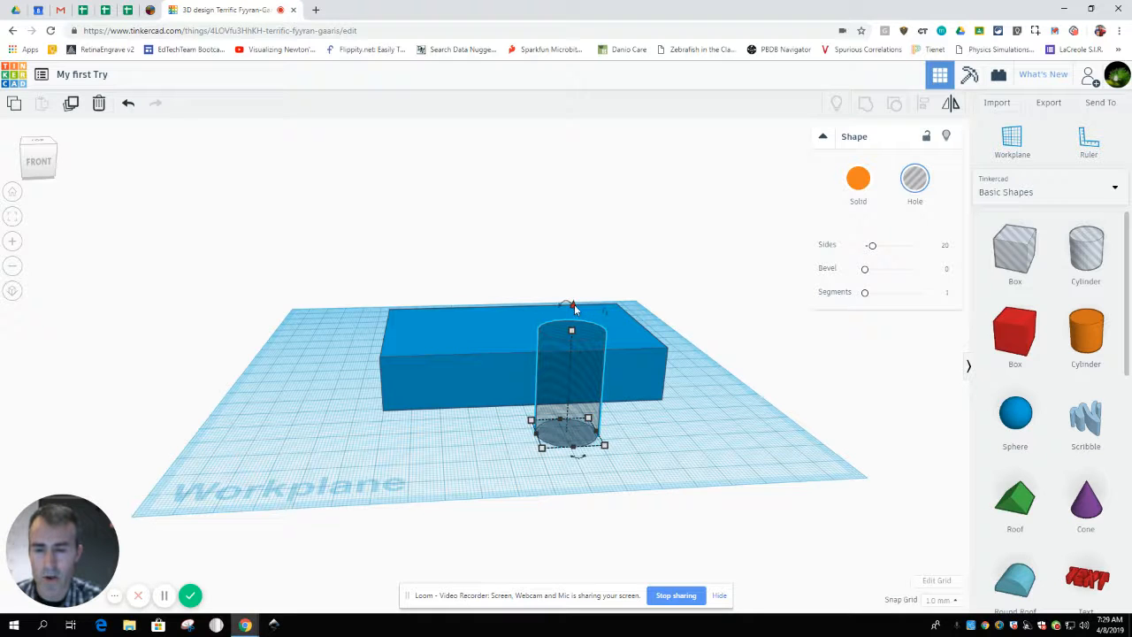
left_click_drag(573, 306, 577, 330)
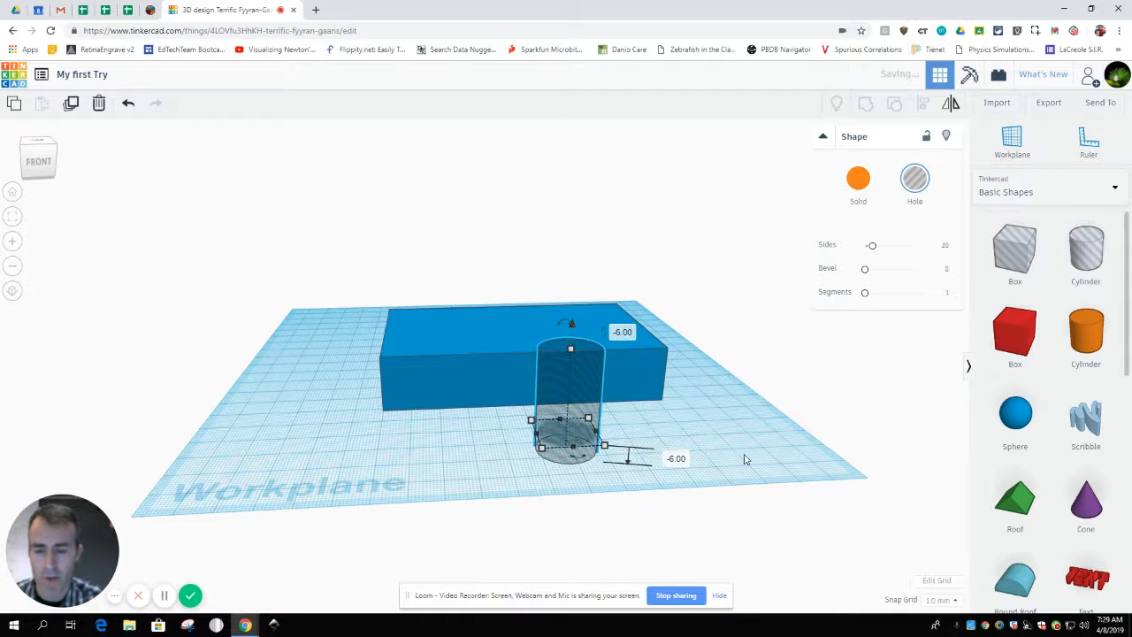
right_click_drag(744, 459, 723, 427)
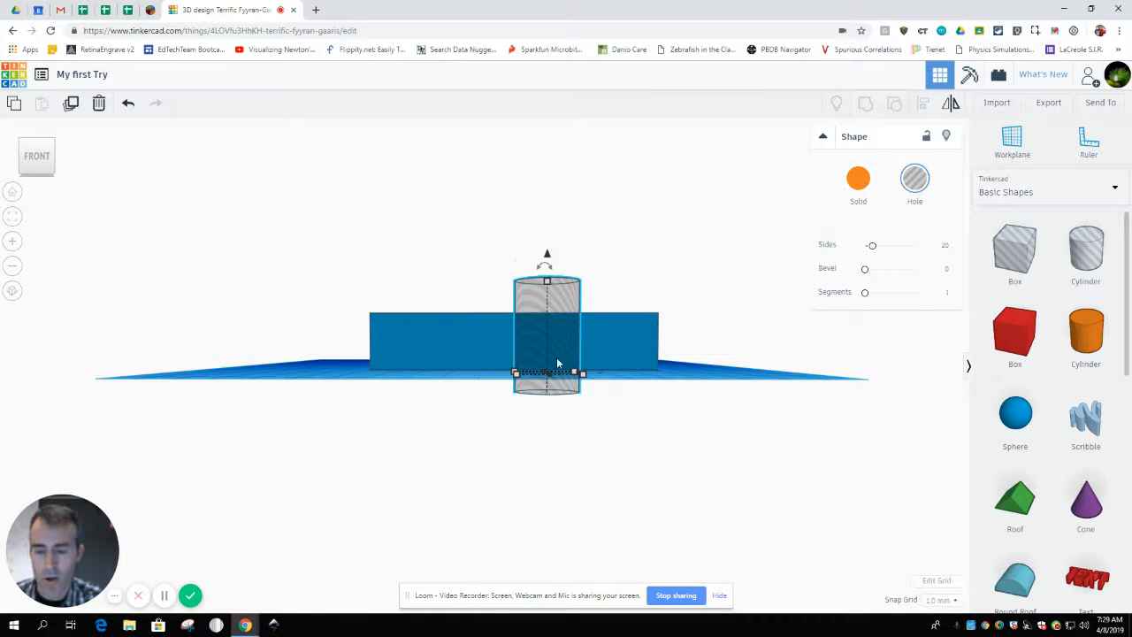
Move the cylinder hole about 41 mm left and 55 mm back, into the left part of the blue box.
right_click_drag(703, 380, 699, 465)
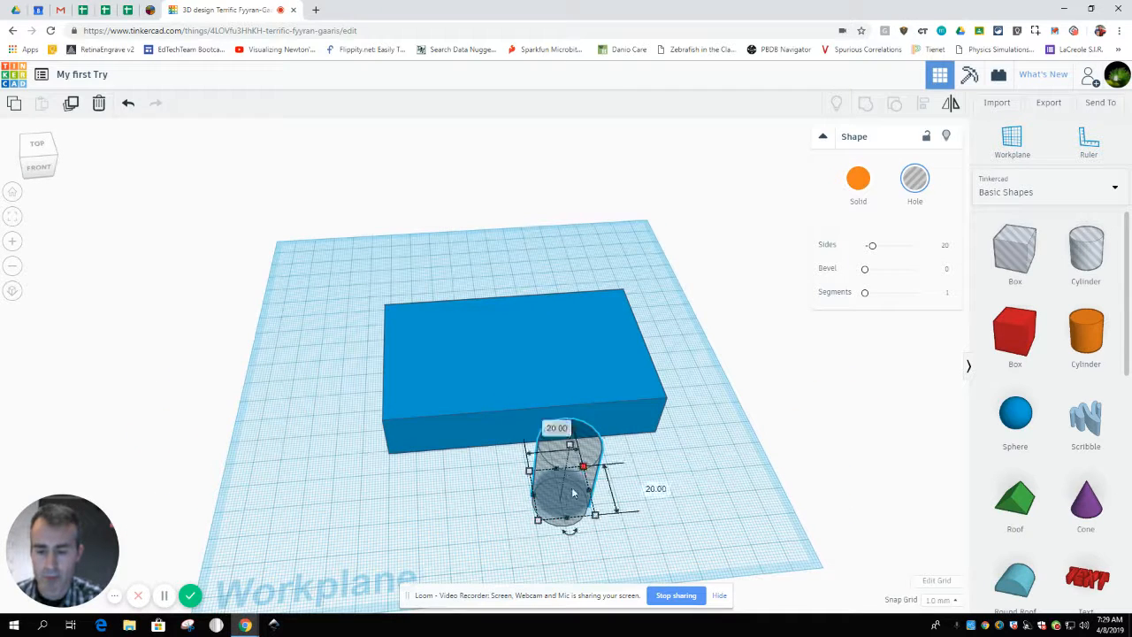
left_click_drag(529, 455, 440, 381)
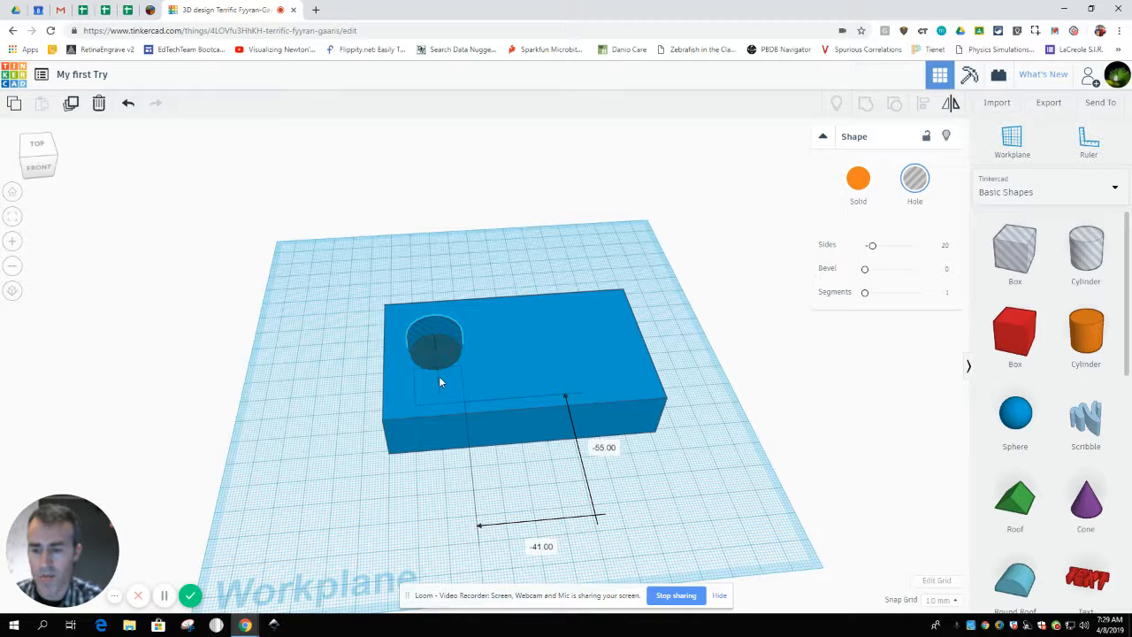
left_click(720, 423)
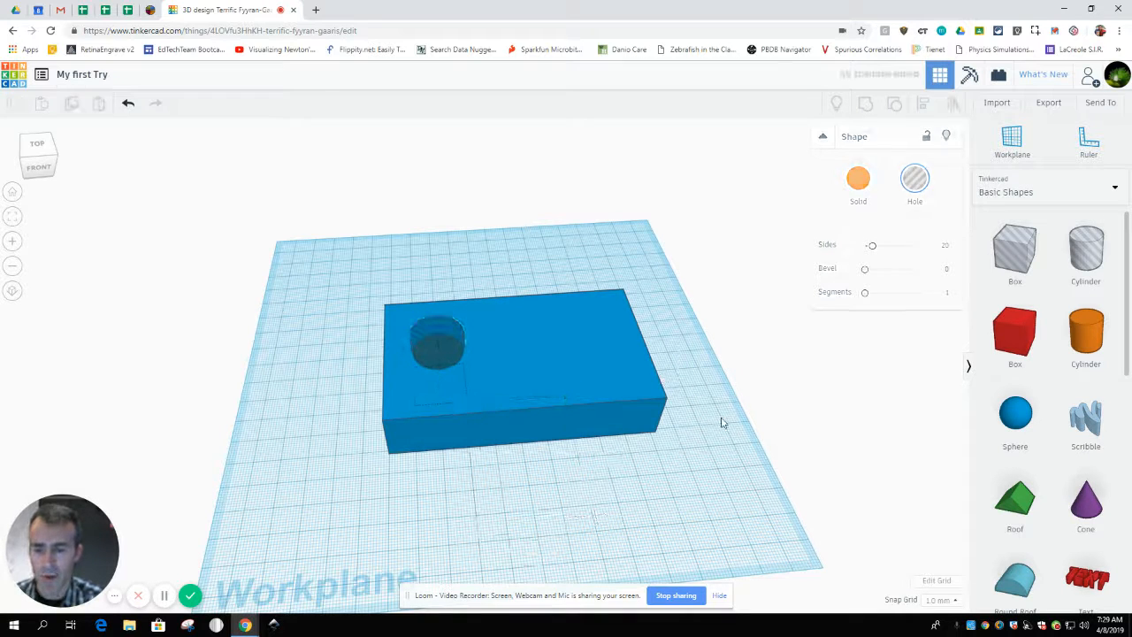
right_click_drag(548, 465, 546, 502)
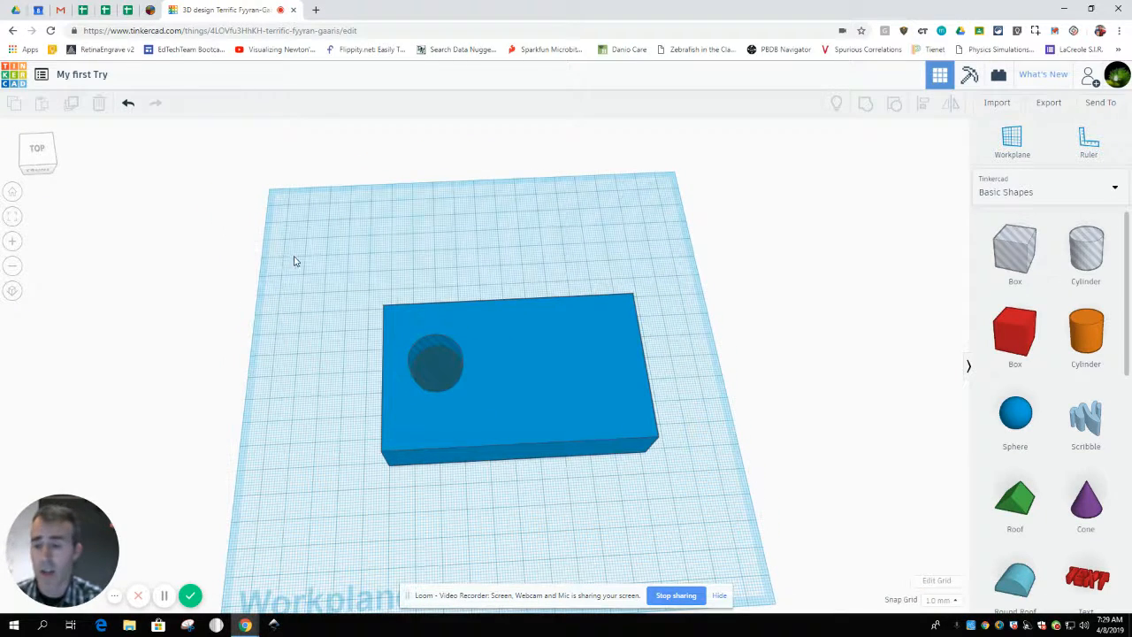
Group the blue box with the cylinder hole to cut a round hole through the box.
left_click_drag(299, 257, 778, 514)
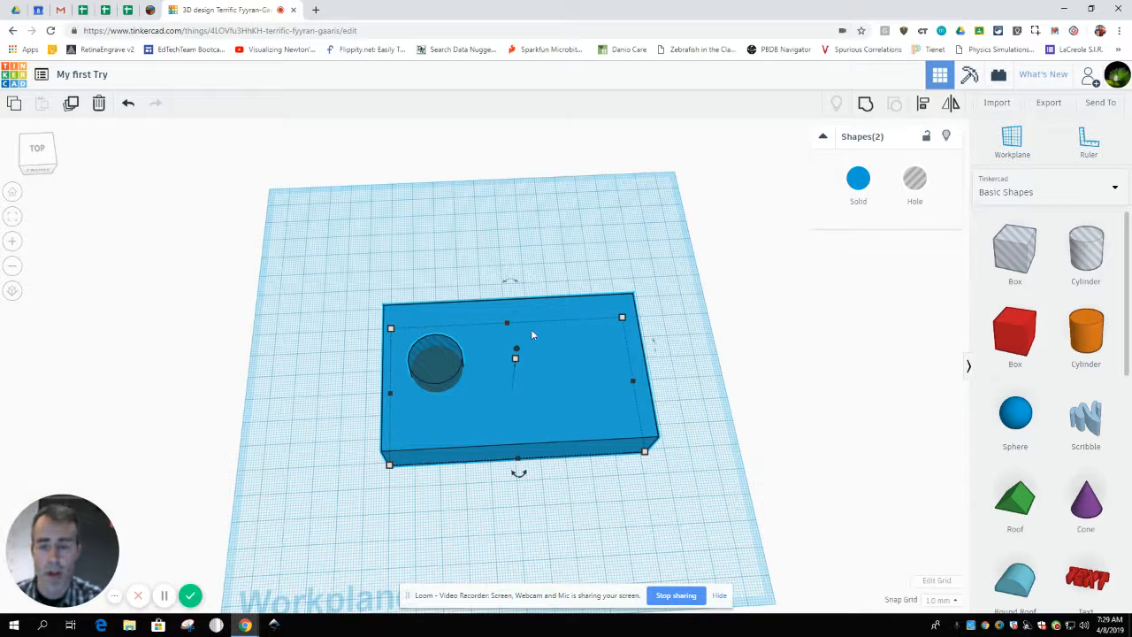
left_click(866, 105)
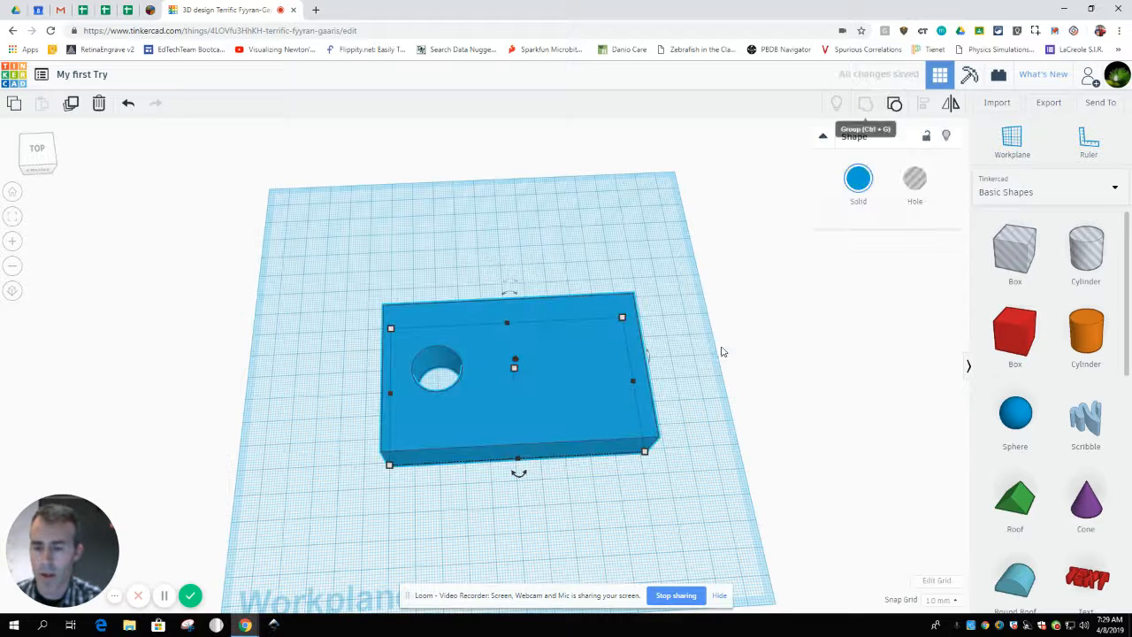
right_click_drag(752, 403, 769, 479)
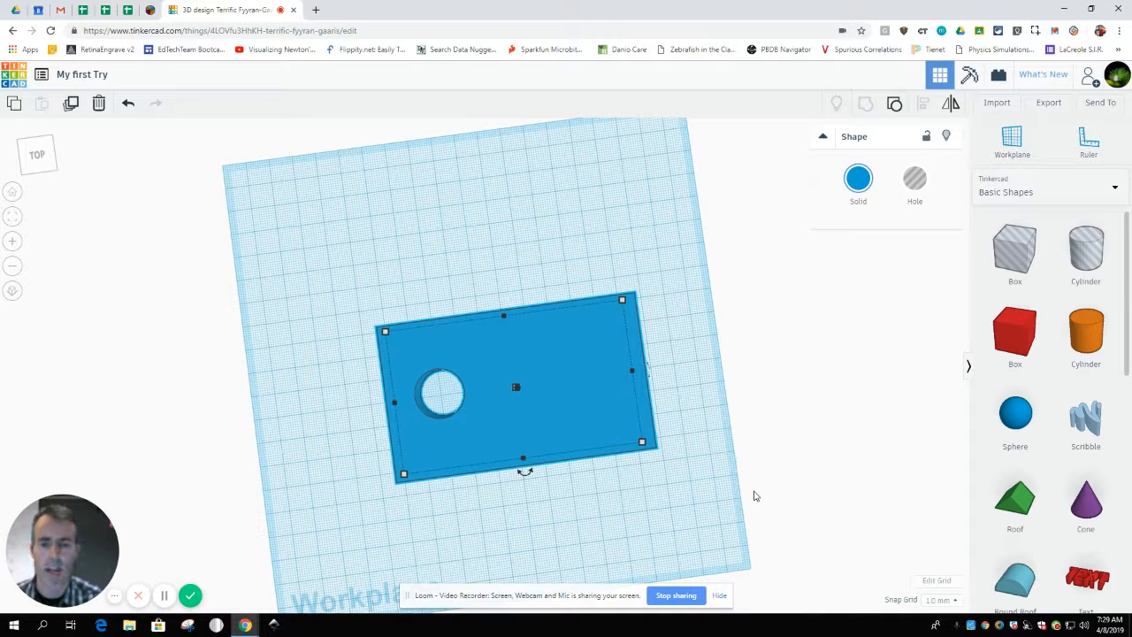
Place a second cylinder hole on the workplane in front of the box and raise it 9 mm above the workplane.
left_click(13, 191)
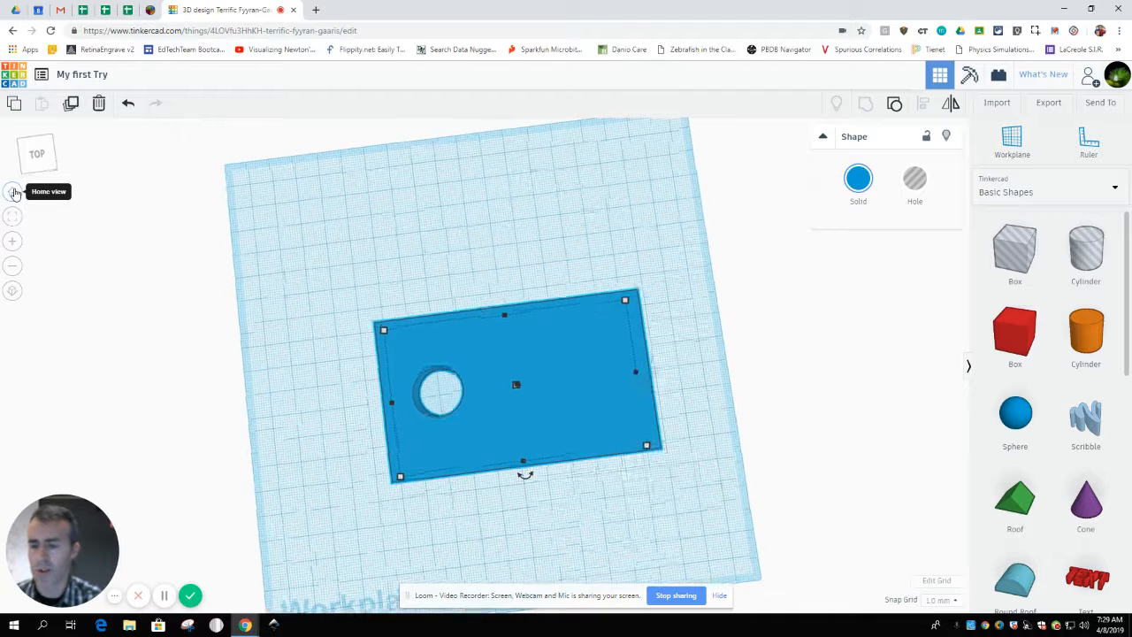
left_click(1095, 258)
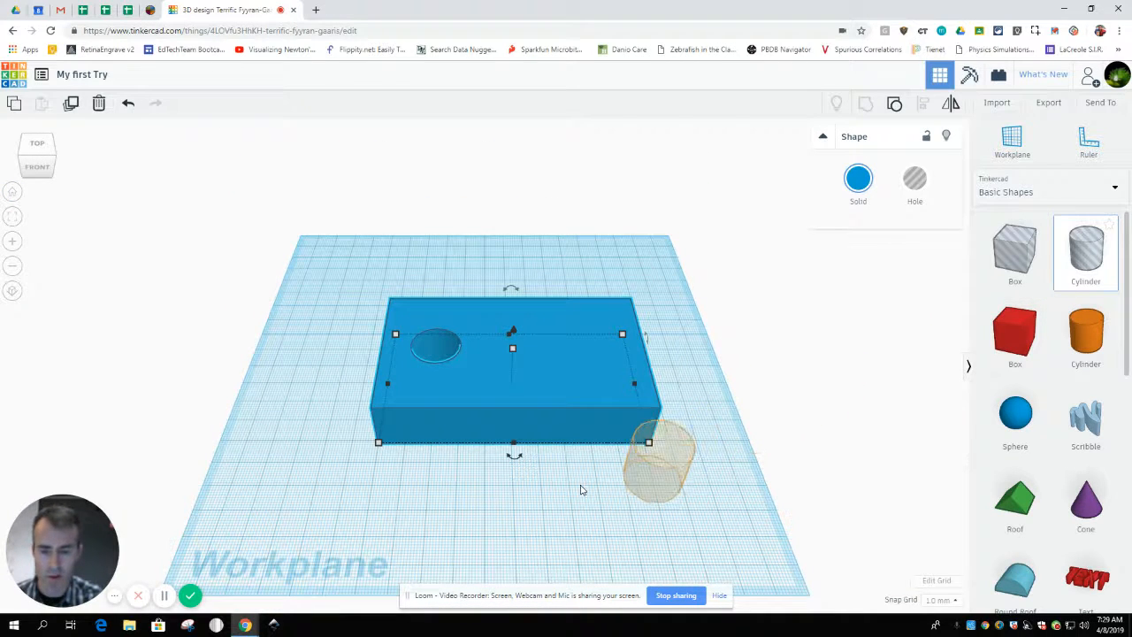
left_click(532, 516)
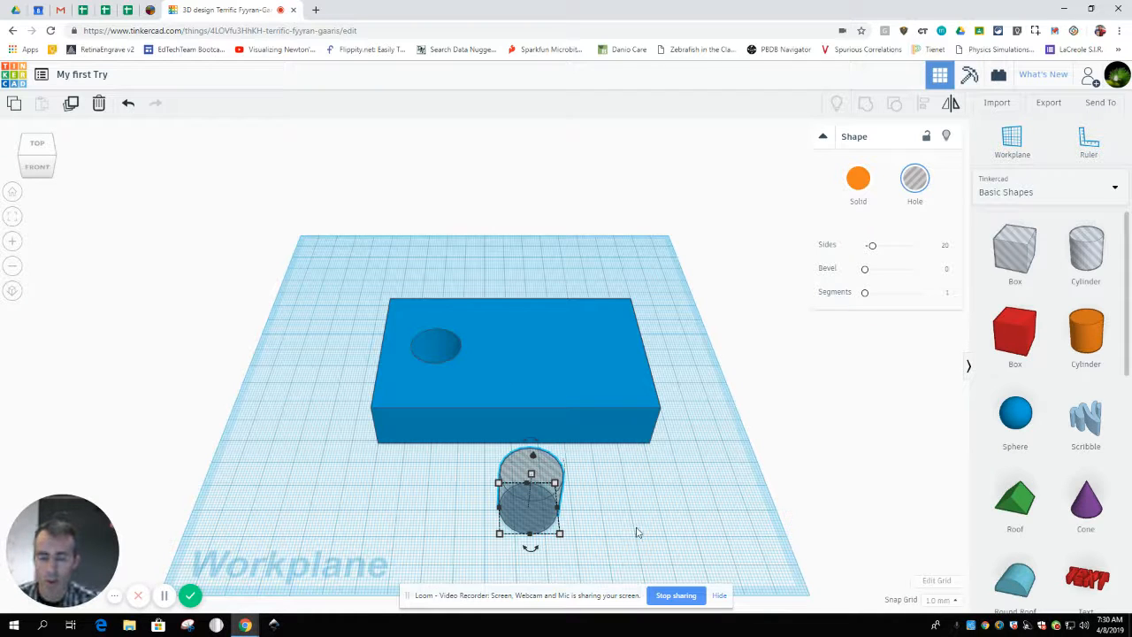
right_click_drag(636, 532, 625, 465)
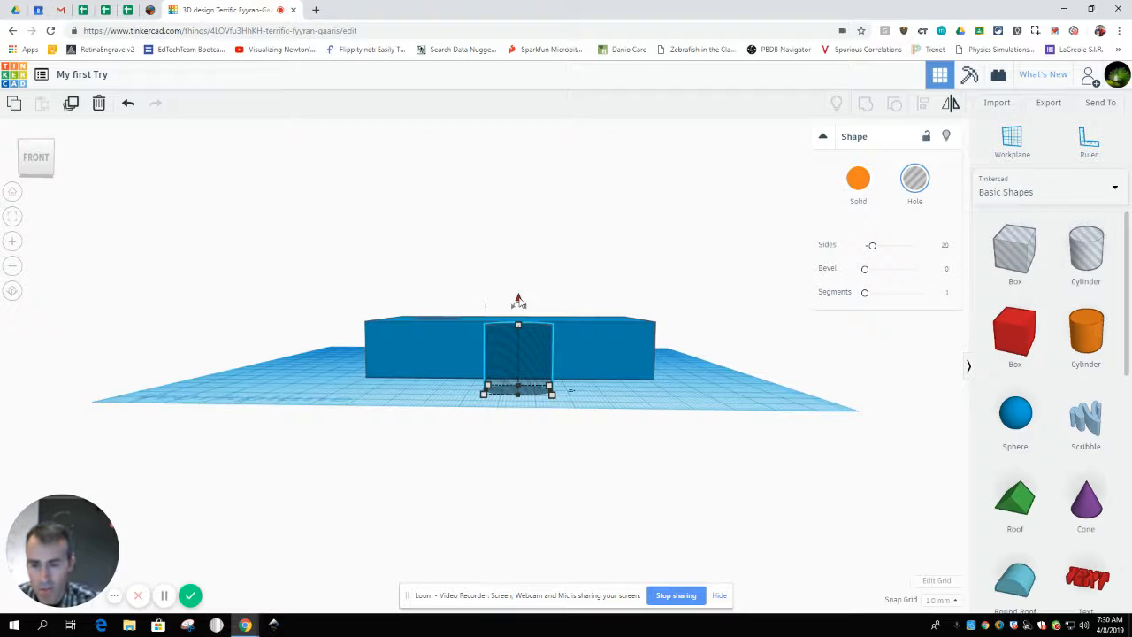
left_click_drag(518, 301, 521, 271)
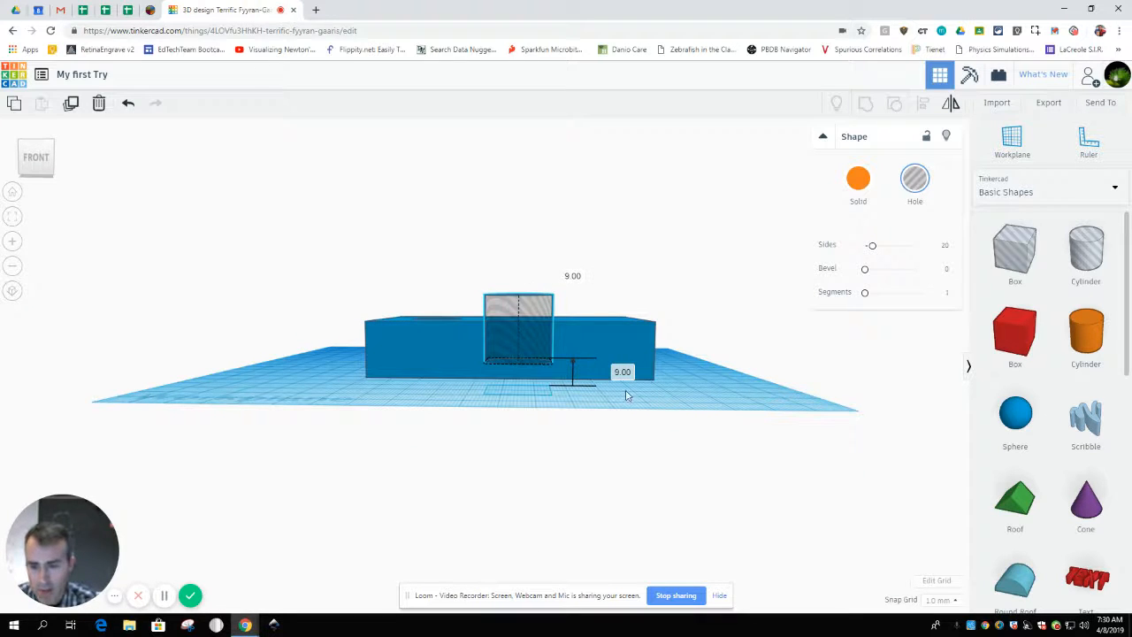
left_click(37, 167)
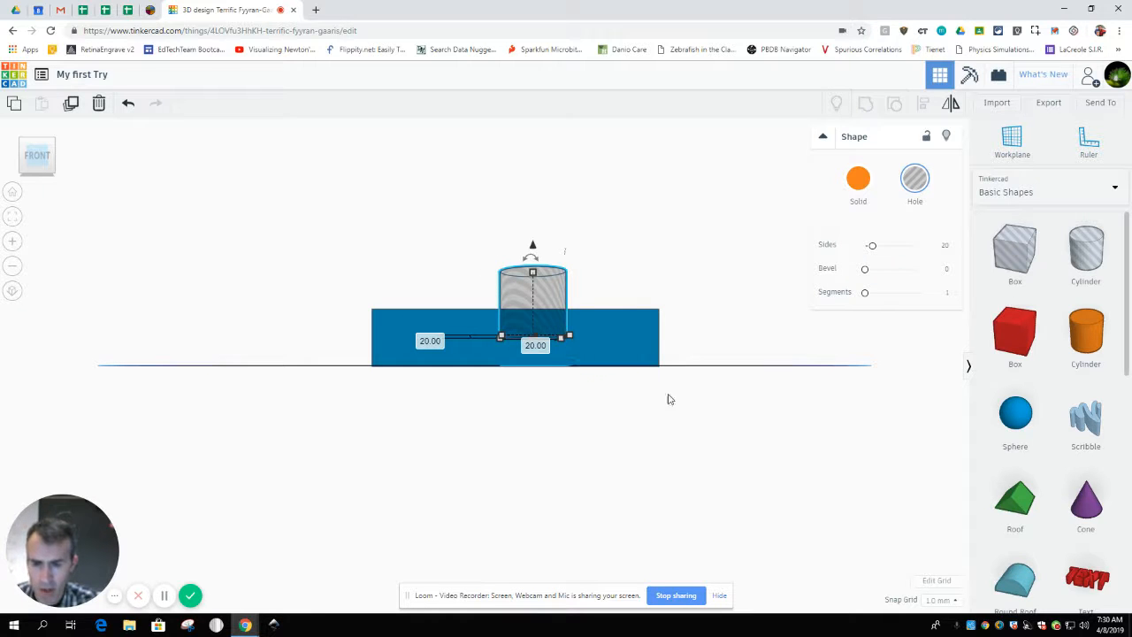
Move the raised cylinder hole about 2 mm left and 58 mm back, into the middle of the box beside the first hole.
right_click_drag(689, 408, 710, 475)
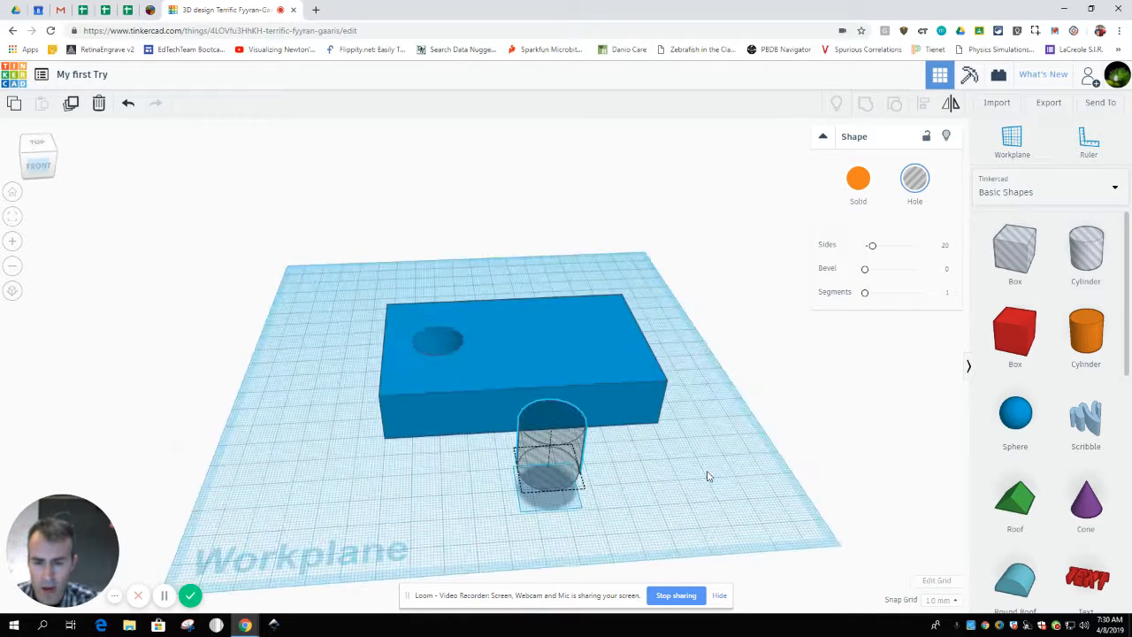
left_click_drag(557, 452, 523, 338)
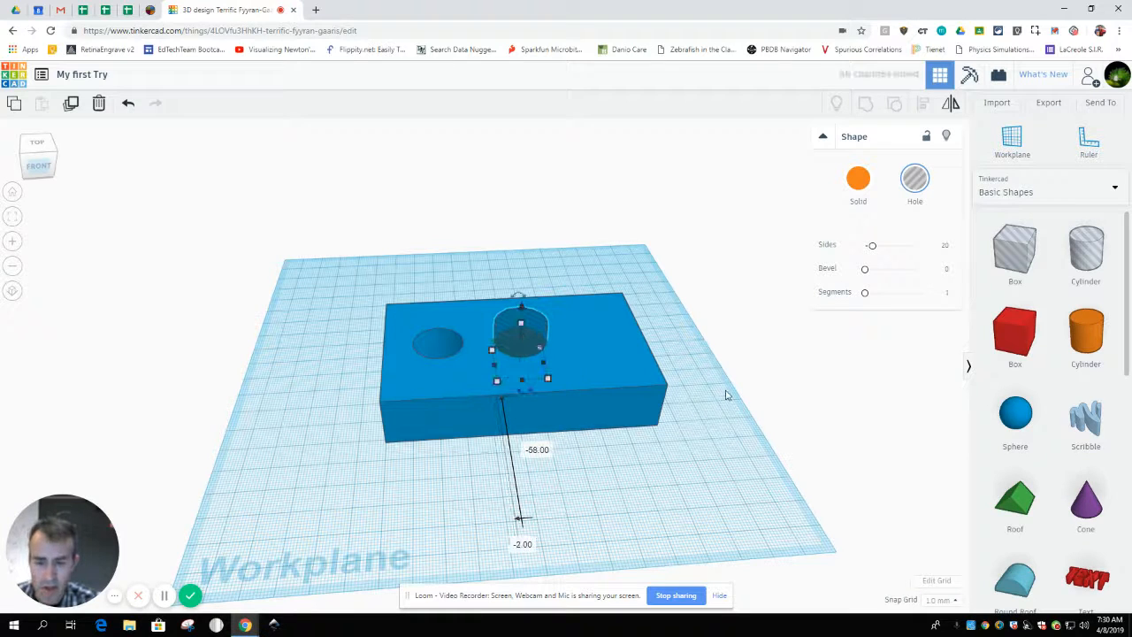
left_click(723, 392)
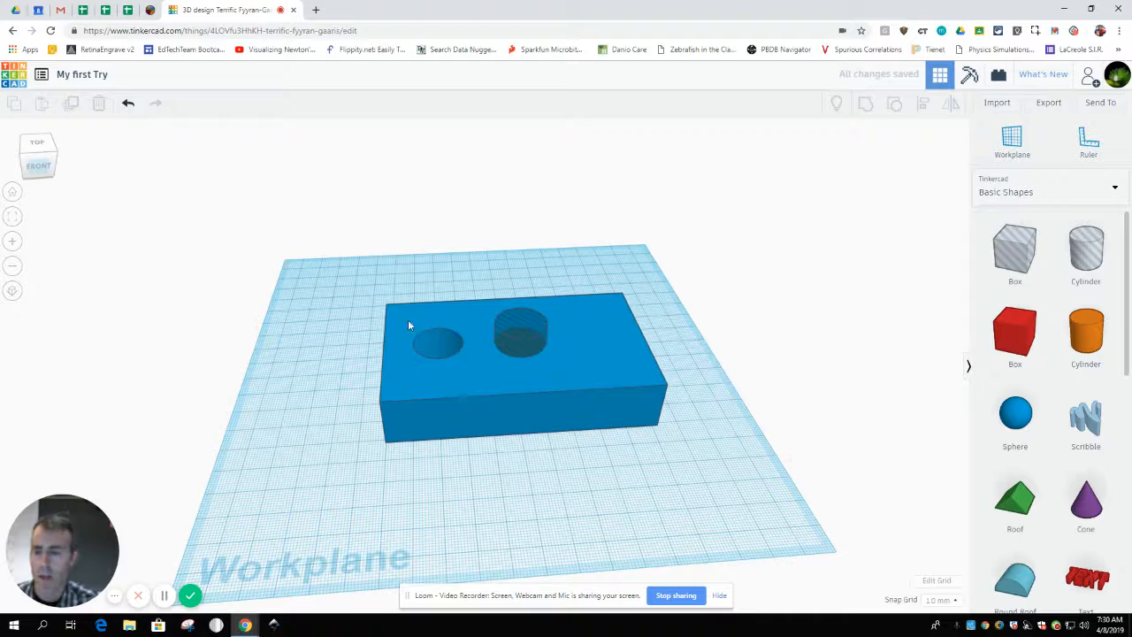
Group the box with the raised cylinder hole to cut a partial-depth round pocket in its middle.
left_click_drag(329, 274, 769, 471)
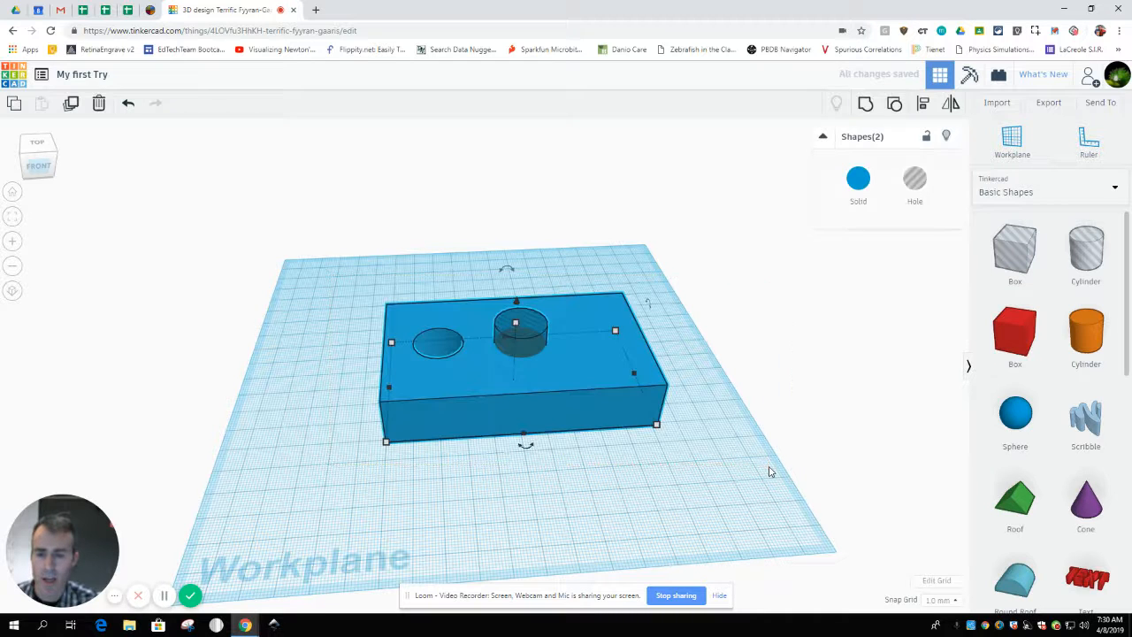
left_click(864, 103)
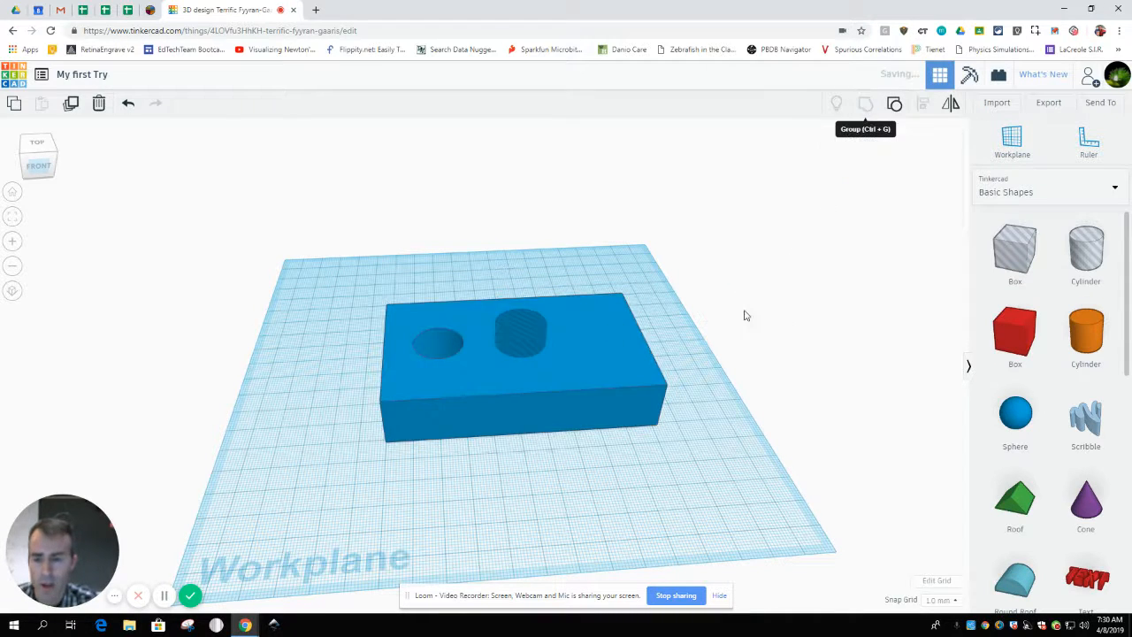
right_click_drag(733, 397, 735, 454)
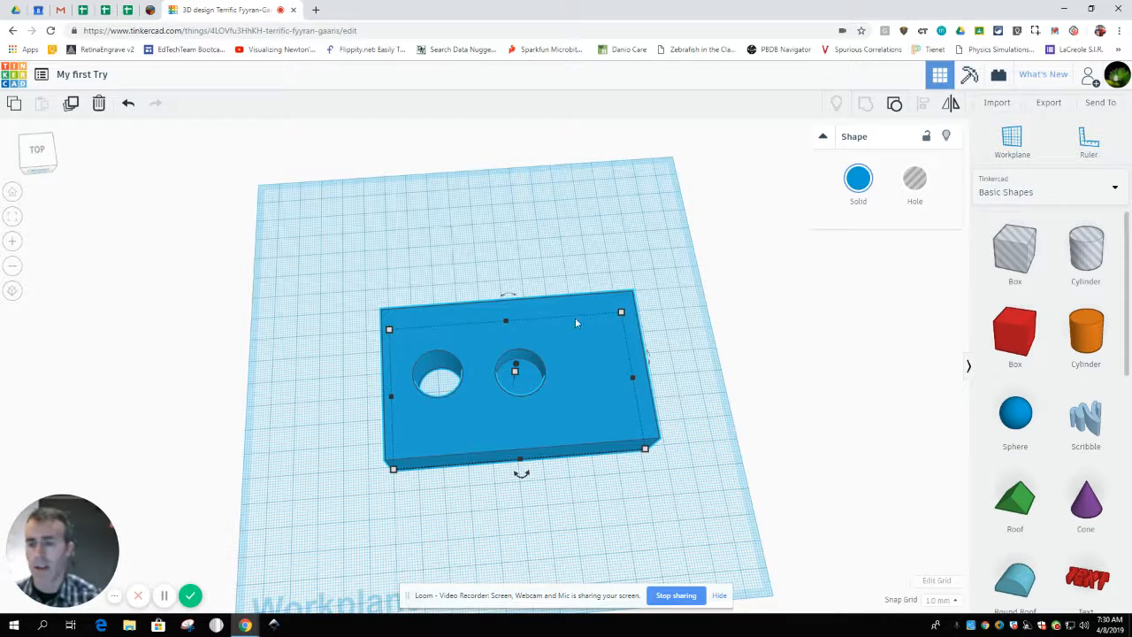
Place a six-sided polygon in front of the box's right corner and raise it 10 mm above the workplane.
right_click_drag(776, 526, 750, 437)
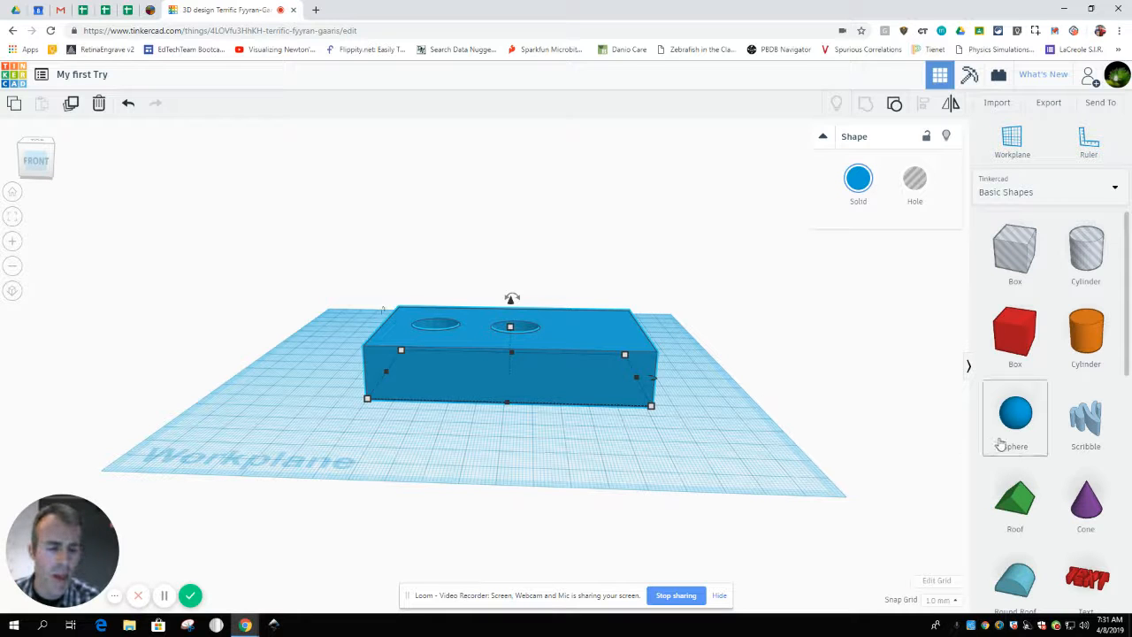
scroll(1055, 349, "down", 4)
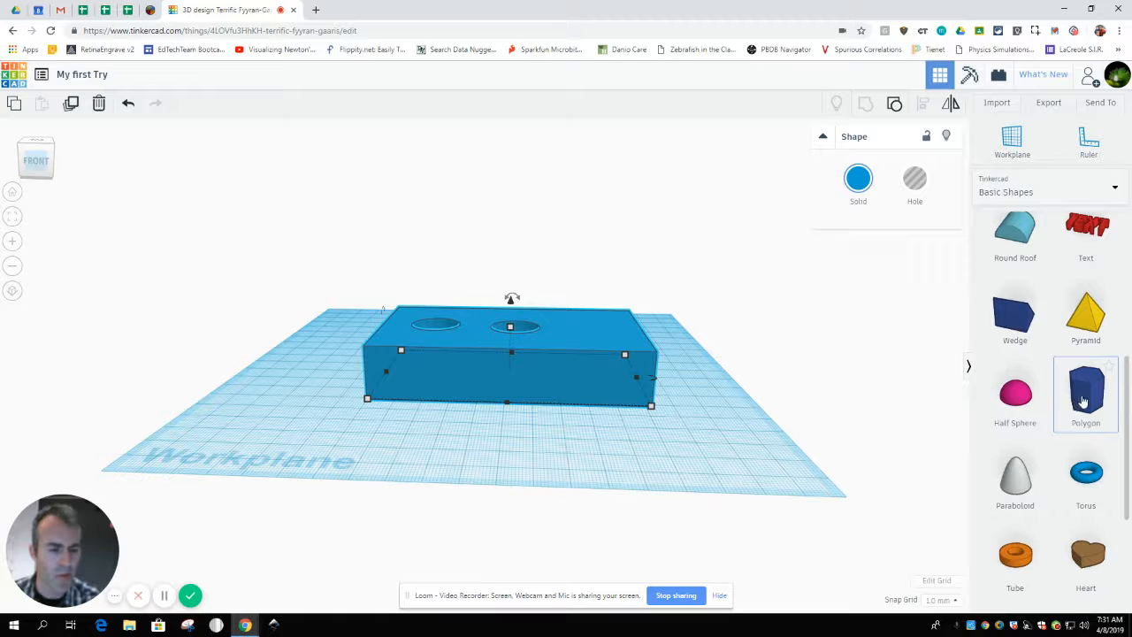
left_click_drag(1086, 394, 654, 433)
left_click(13, 191)
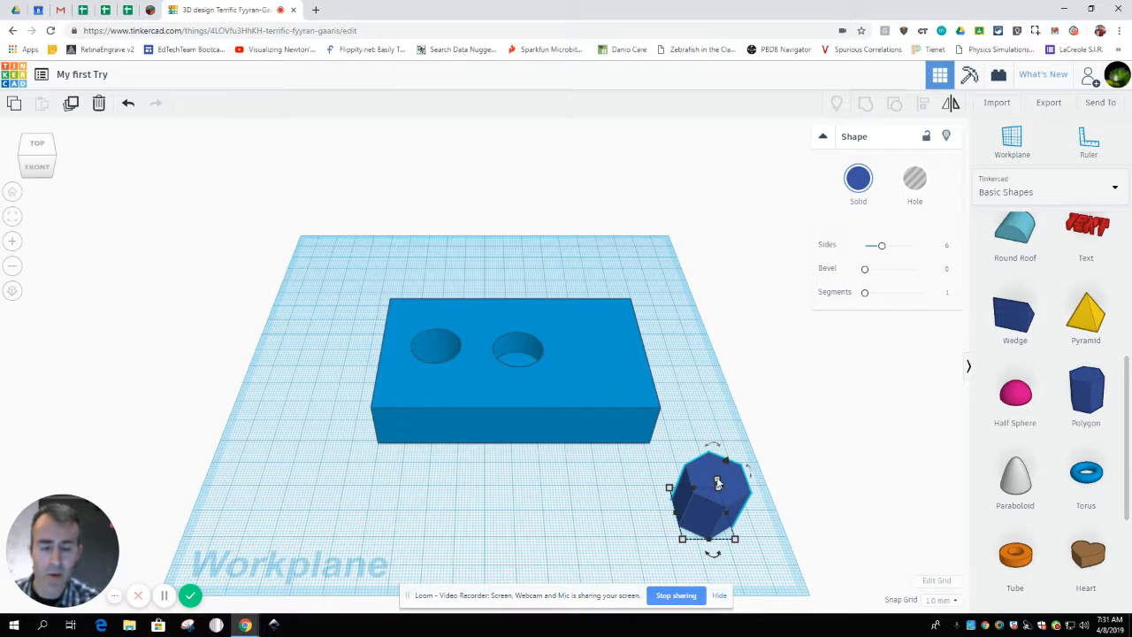
left_click(39, 168)
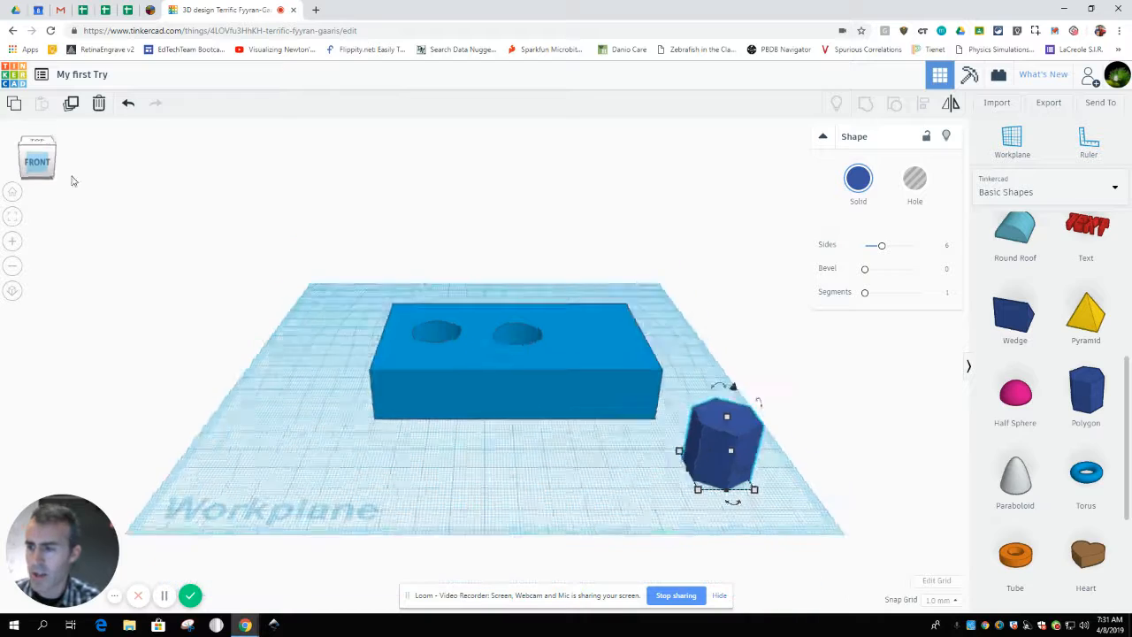
left_click_drag(725, 267, 725, 236)
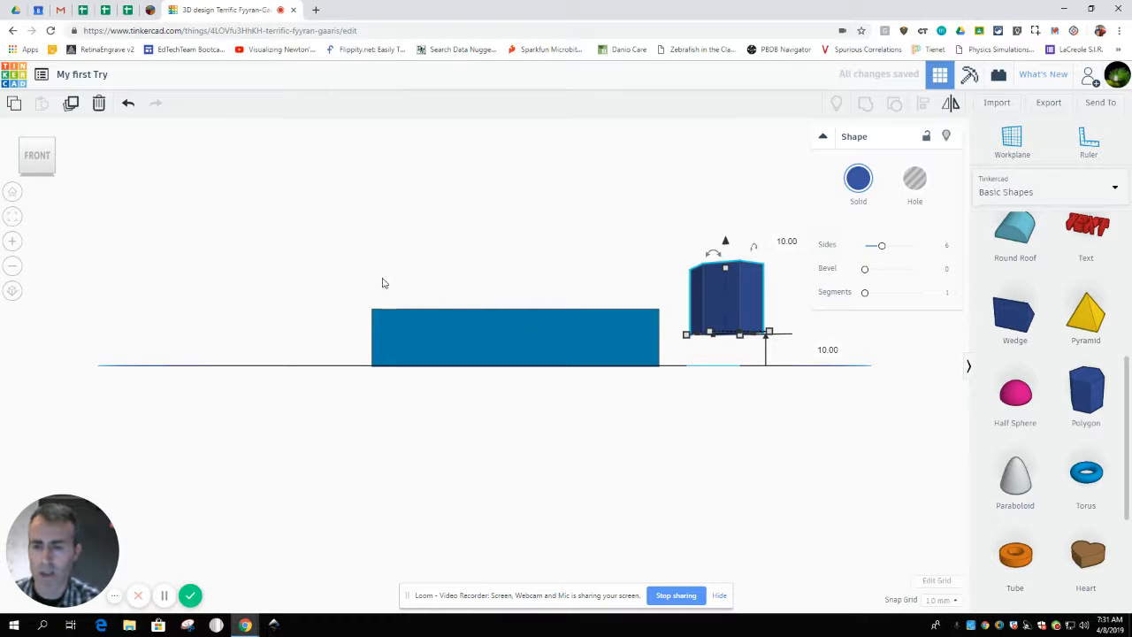
Move the polygon about 33 mm left and 56 mm back into the box's right part and stretch its height to 57 mm.
left_click(13, 191)
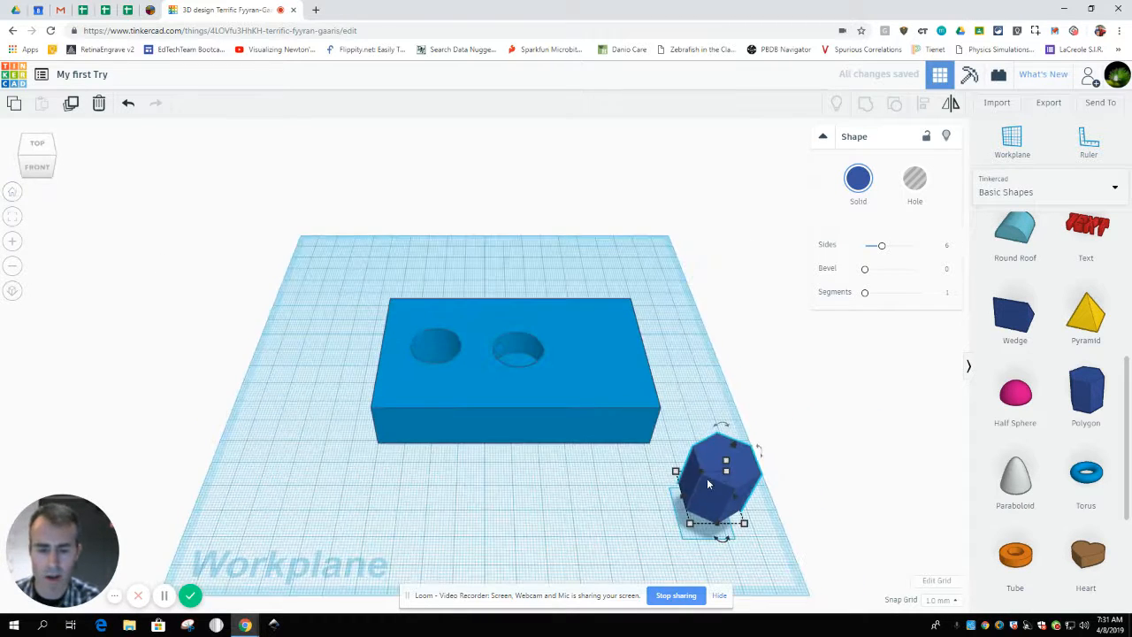
left_click_drag(707, 455, 601, 349)
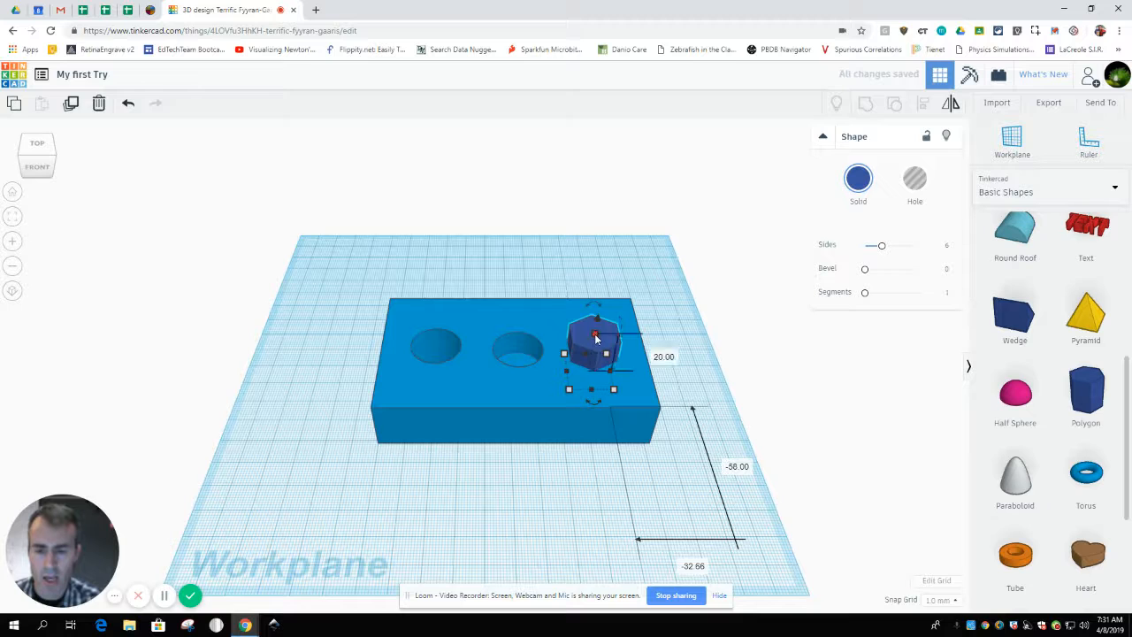
left_click_drag(595, 337, 608, 250)
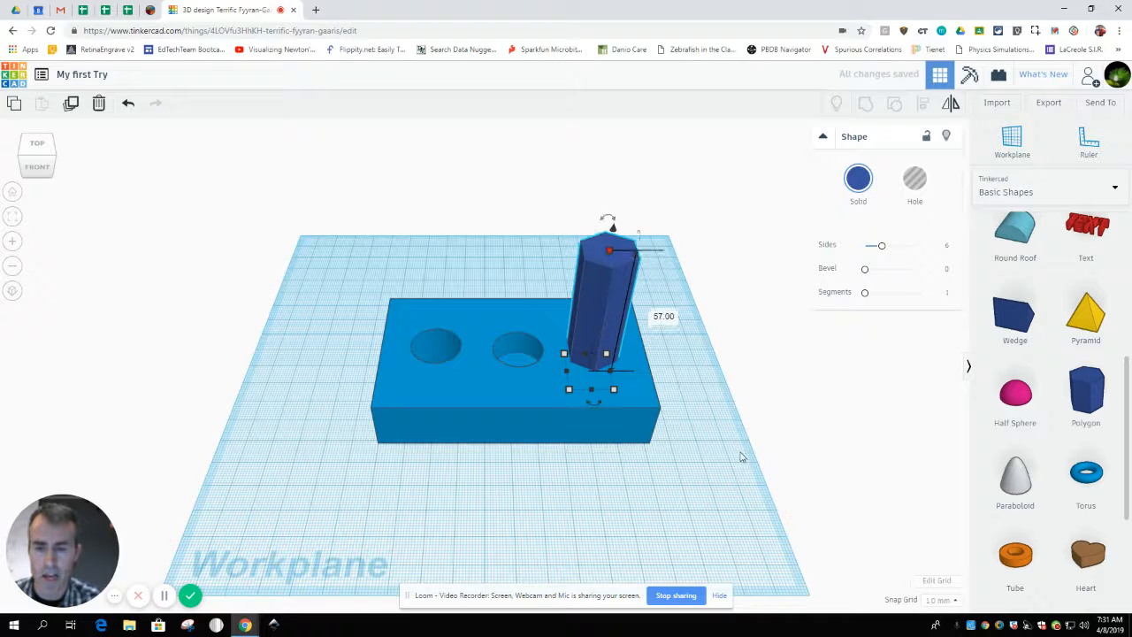
left_click(742, 457)
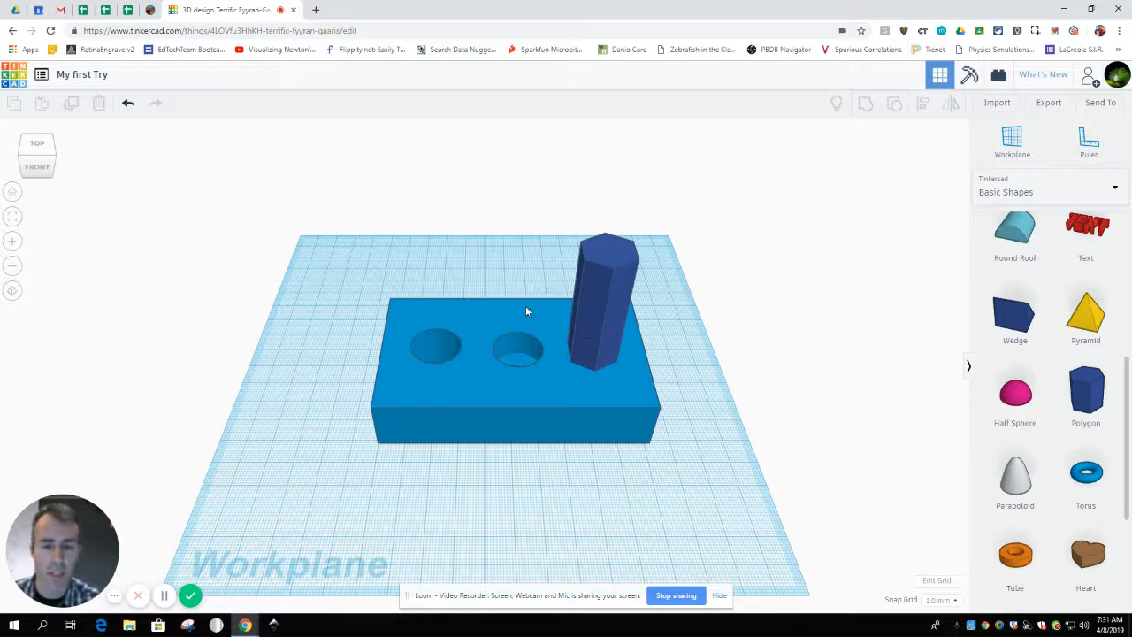
Group the tall polygon with the box into one solid blue shape.
left_click_drag(327, 192, 771, 499)
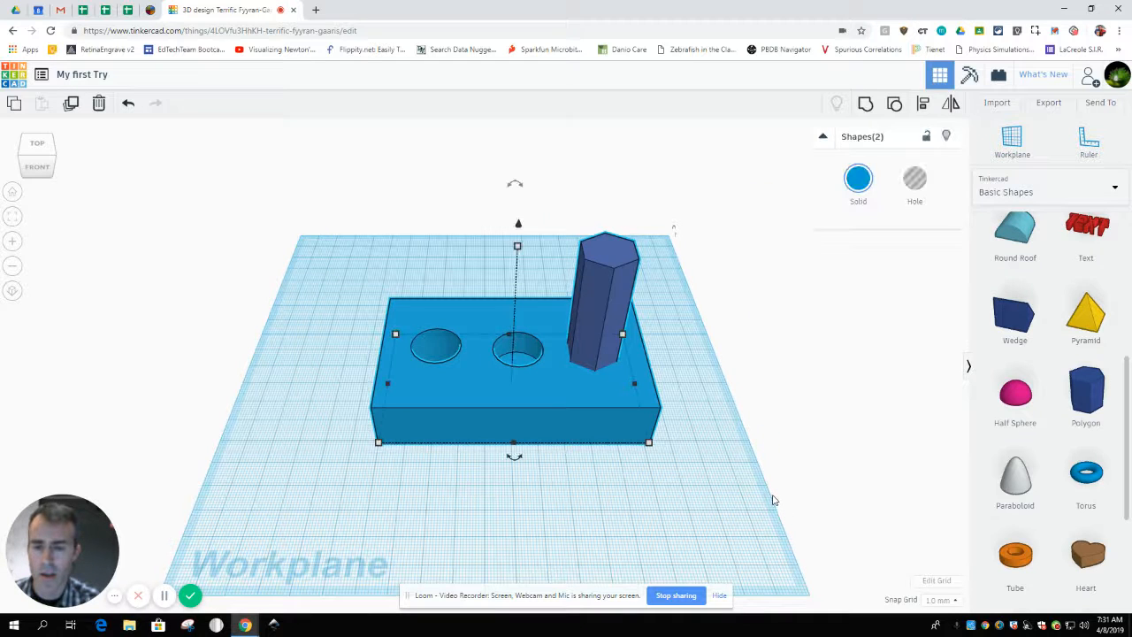
left_click(867, 106)
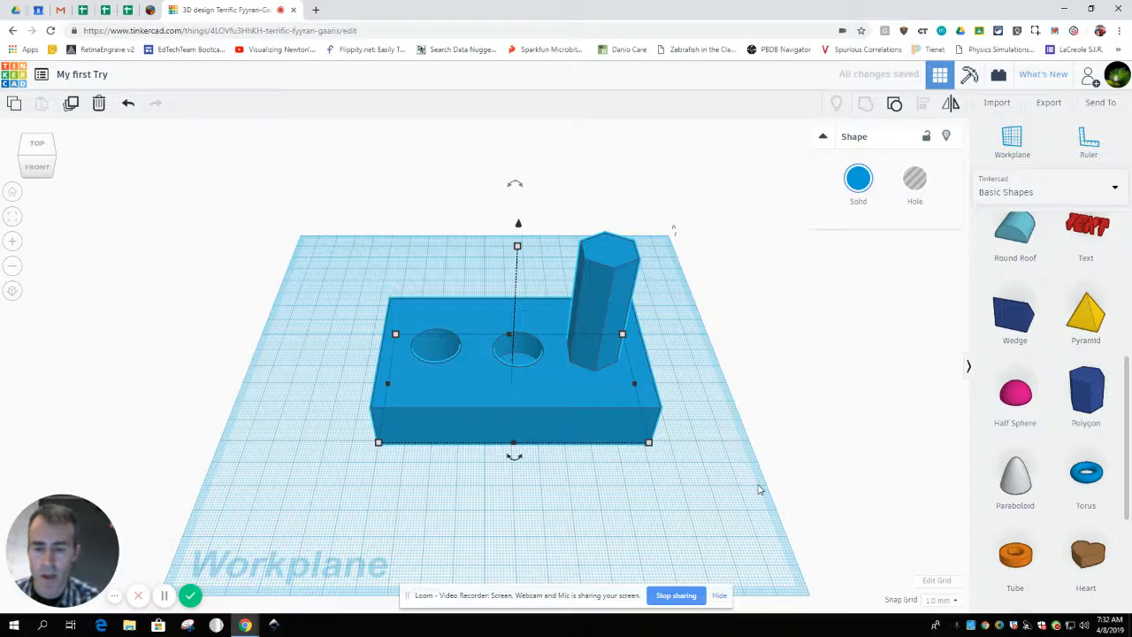
right_click_drag(743, 510, 548, 477)
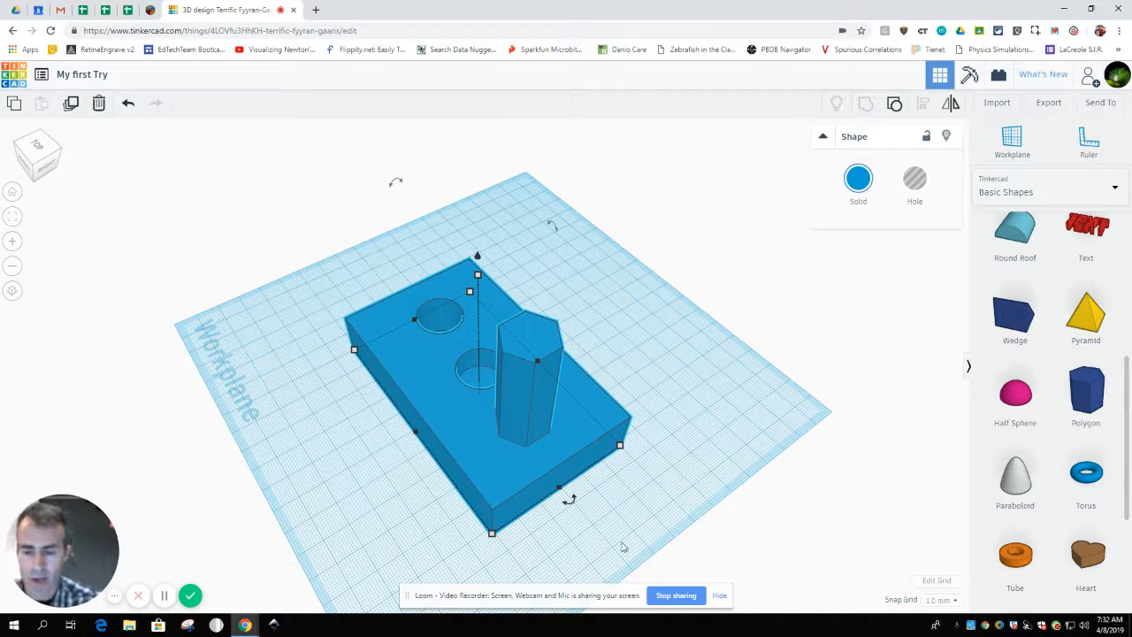
right_click_drag(656, 536, 821, 518)
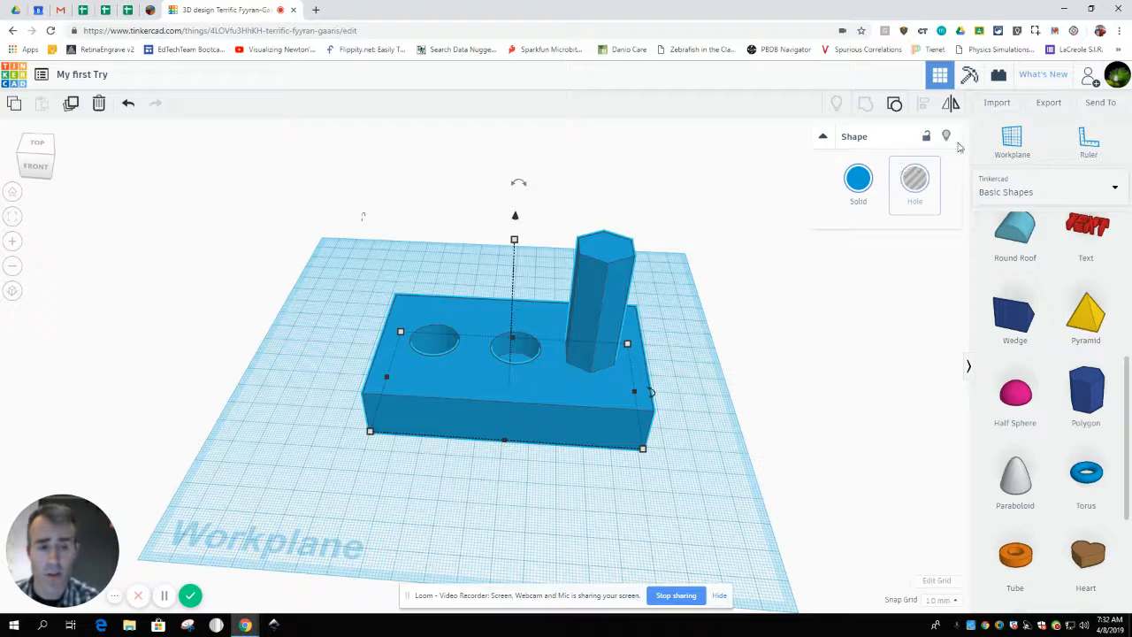
Export the selected shape as an STL file for 3D printing.
left_click(1052, 104)
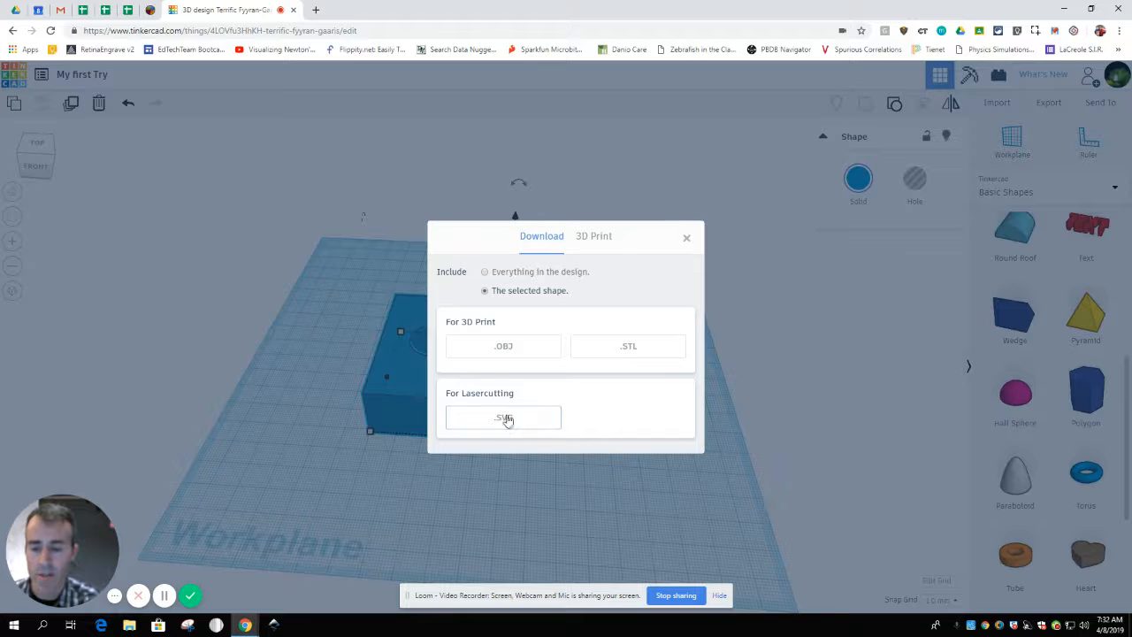
left_click(647, 351)
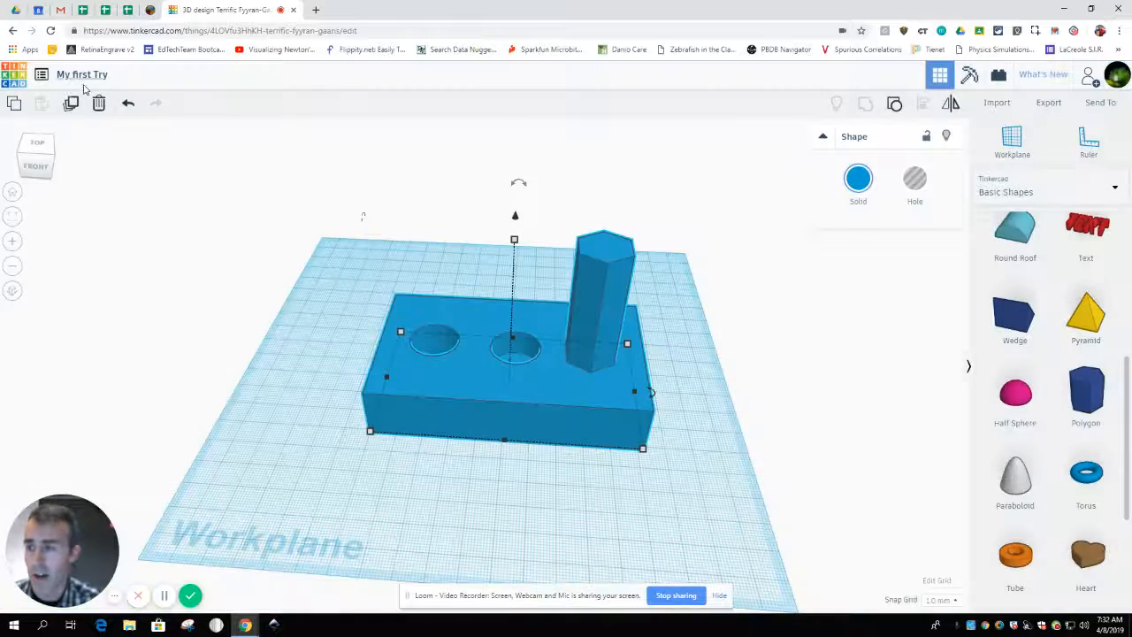